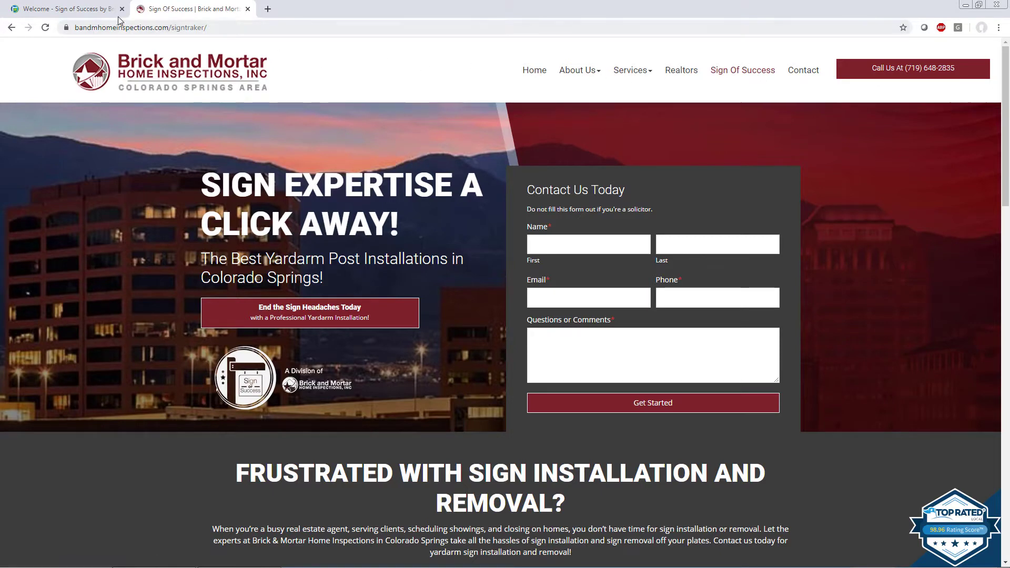
Step: Switch to the Sign of Success welcome tab and check its sos.signtraker.com address
{"action": "left_click", "coordinate": [93, 11]}
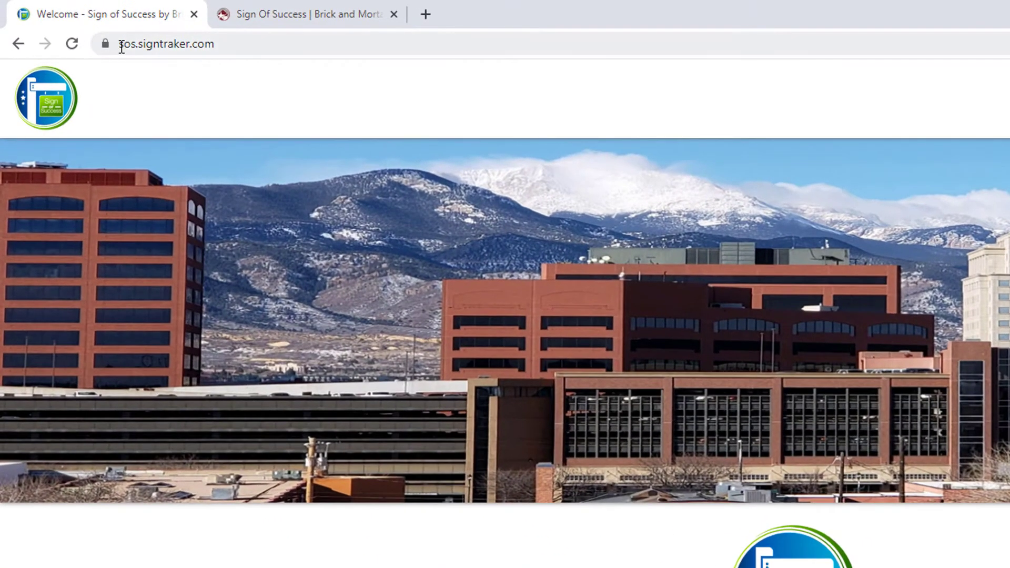
{"action": "left_click_drag", "start_coordinate": [75, 27], "coordinate": [93, 30]}
{"action": "left_click_drag", "start_coordinate": [148, 49], "coordinate": [226, 61]}
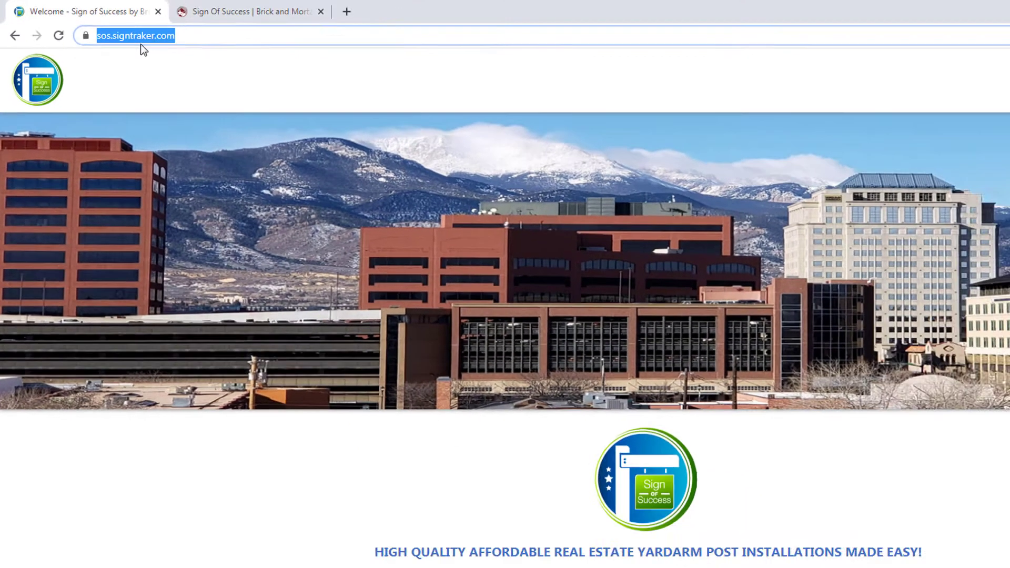
{"action": "left_click", "coordinate": [179, 79]}
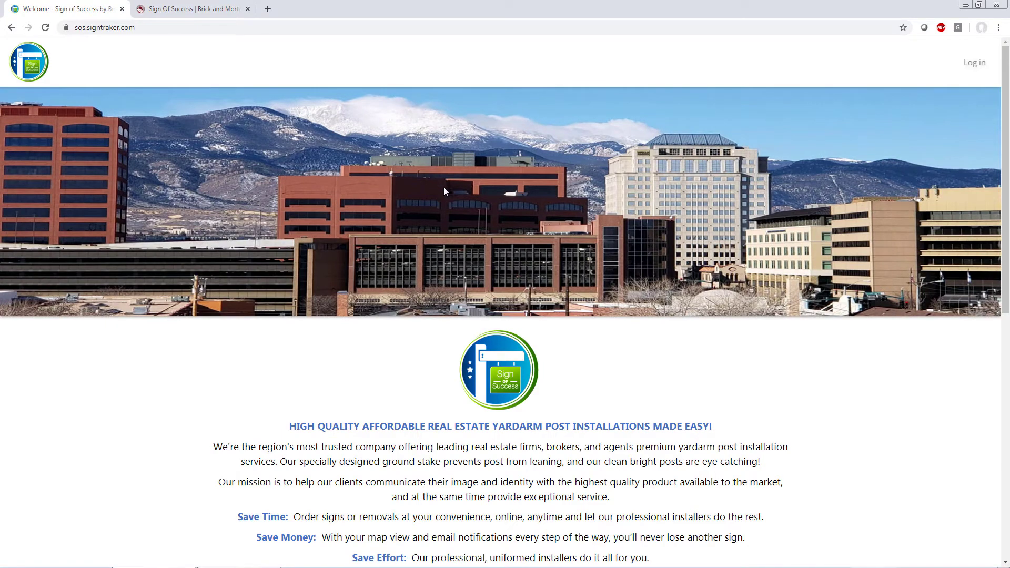
Step: Log in to SignTraker from the Get Started section with the saved credentials
{"action": "scroll", "coordinate": [445, 195], "scroll_direction": "down", "scroll_amount": 1}
{"action": "scroll", "coordinate": [446, 193], "scroll_direction": "down", "scroll_amount": 5}
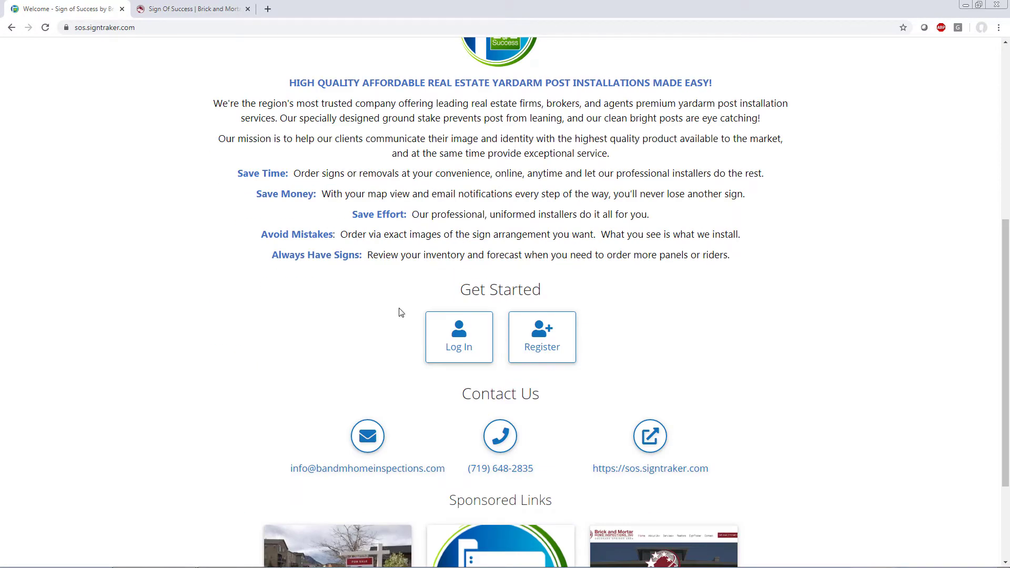
{"action": "left_click", "coordinate": [470, 348]}
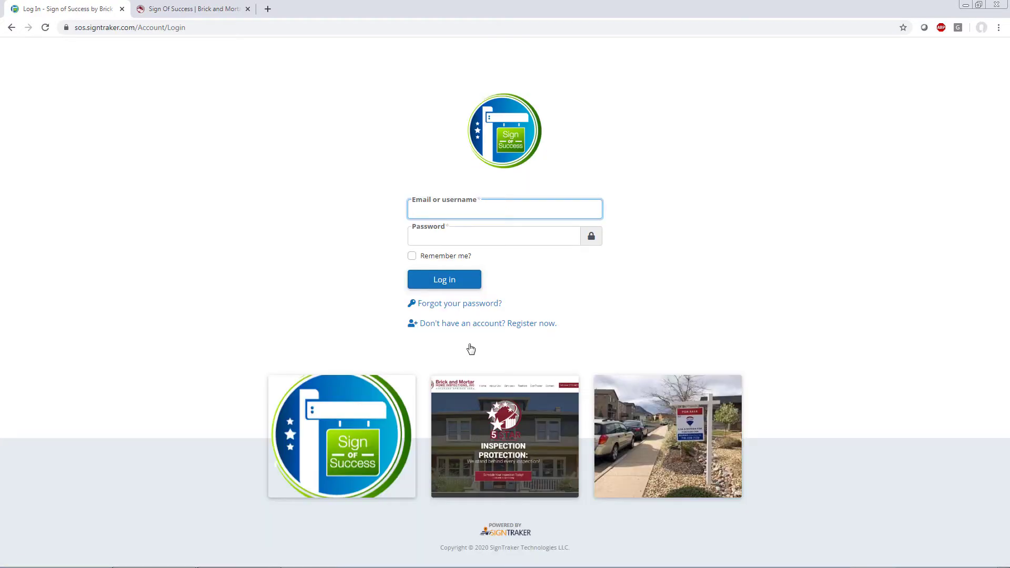
{"action": "left_click", "coordinate": [447, 286]}
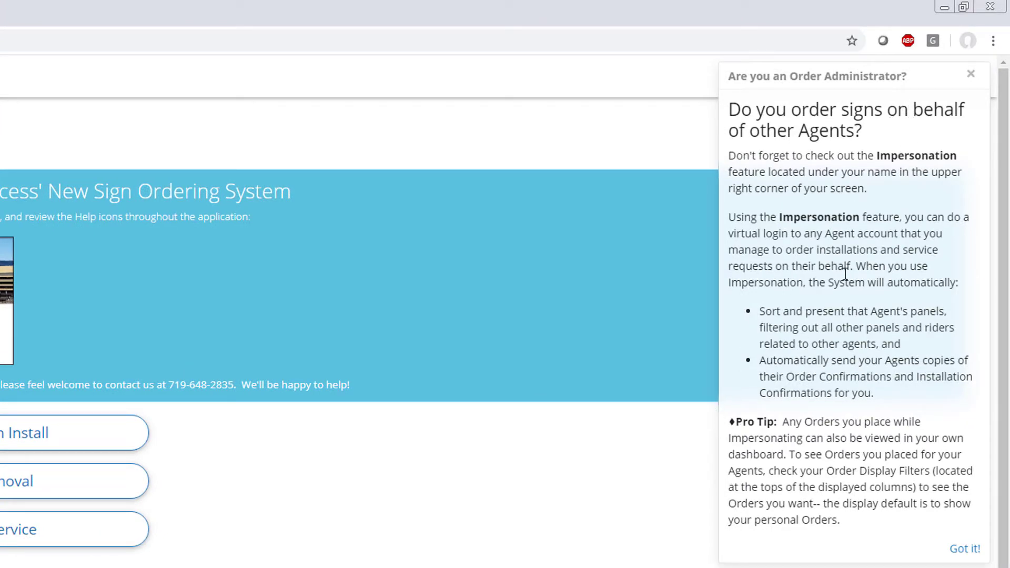
Step: Close the 'Are you an Order Administrator?' impersonation tip on the Home dashboard
{"action": "left_click", "coordinate": [971, 74]}
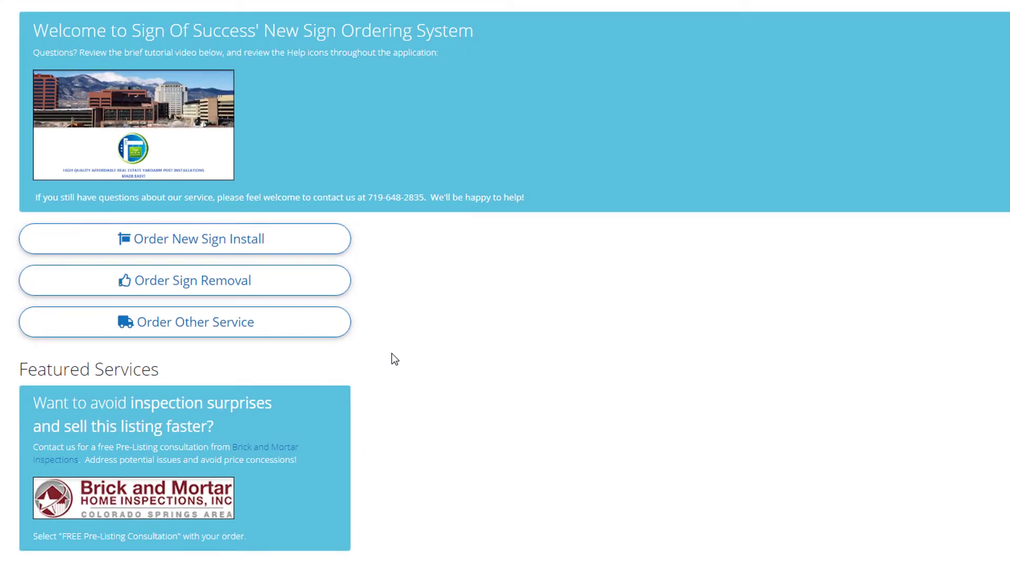
Step: Start a New Sign Install order and pick the Colorado Springs property address from the suggestions
{"action": "left_click", "coordinate": [311, 245]}
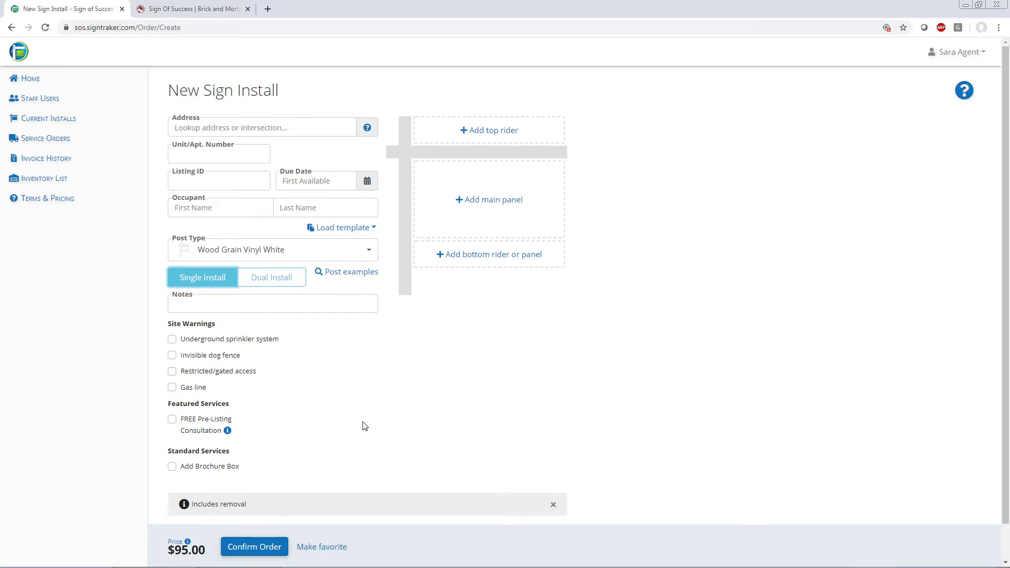
{"action": "left_click", "coordinate": [332, 127]}
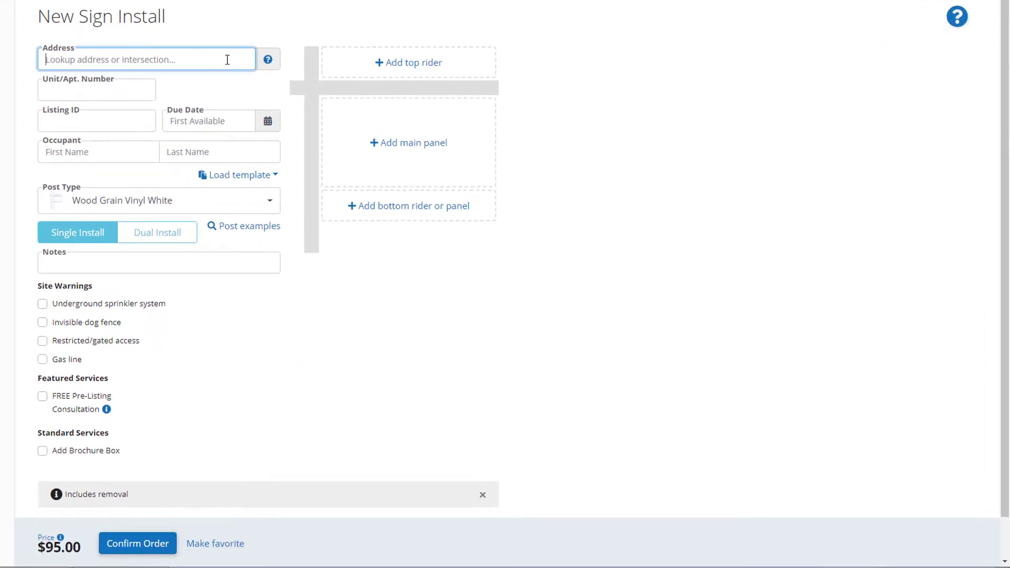
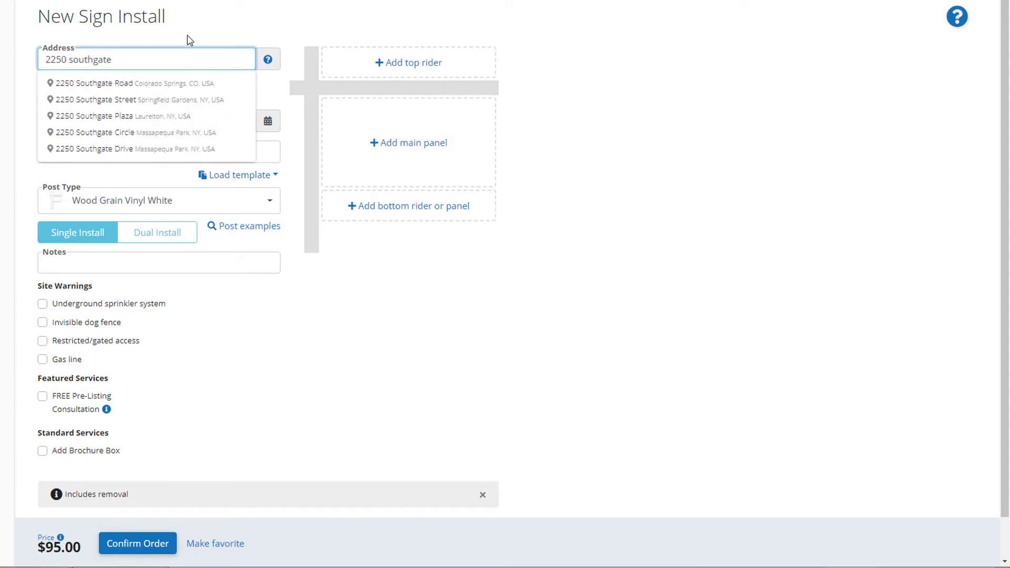
{"action": "key", "text": "Down"}
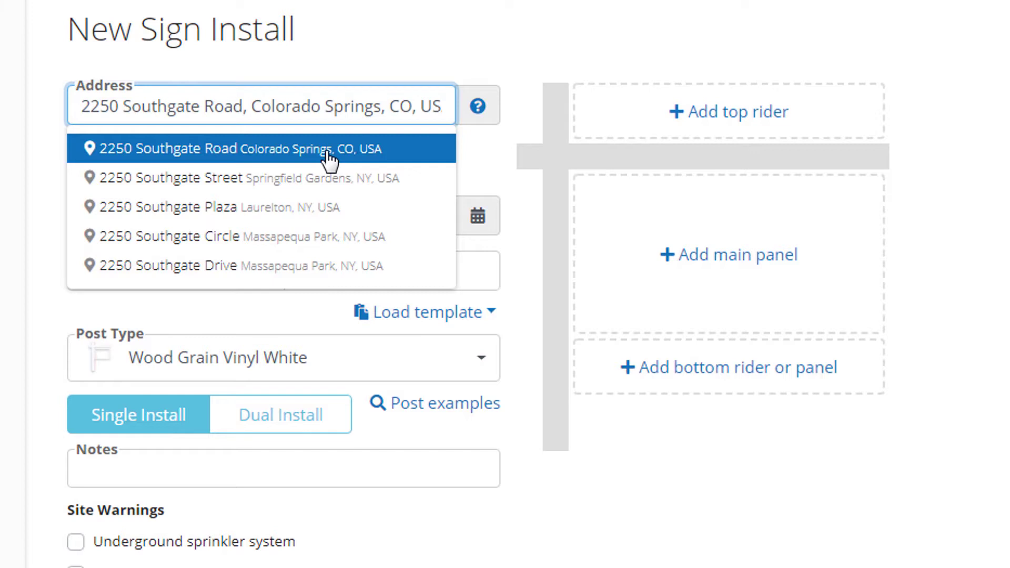
{"action": "left_click", "coordinate": [329, 158]}
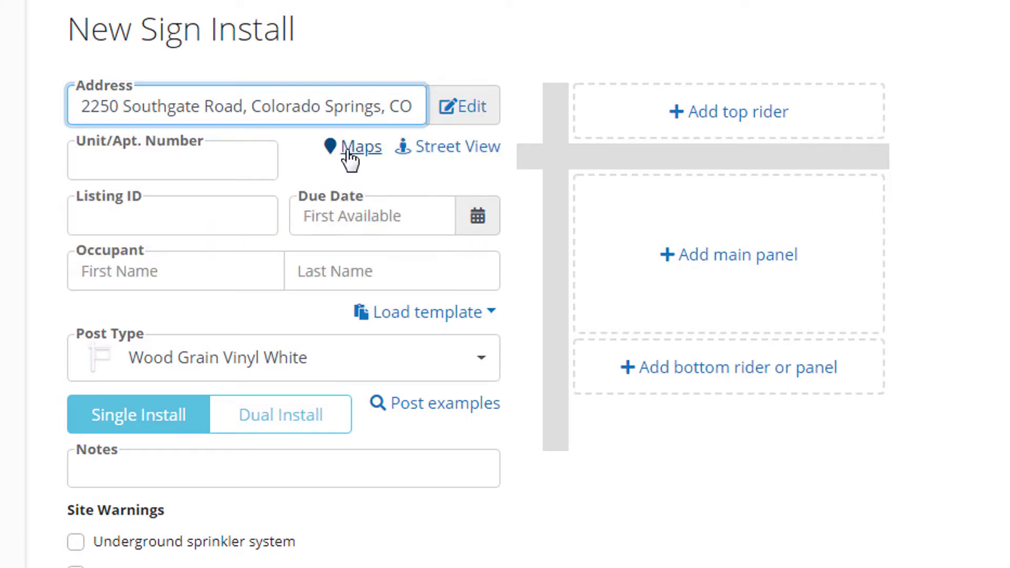
{"action": "left_click", "coordinate": [348, 151]}
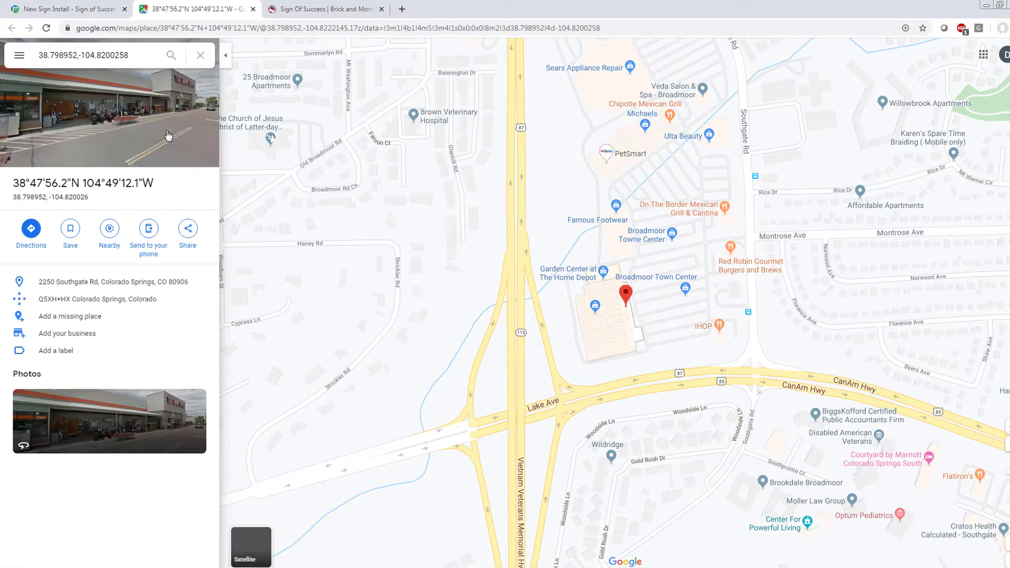
{"action": "left_click", "coordinate": [253, 9]}
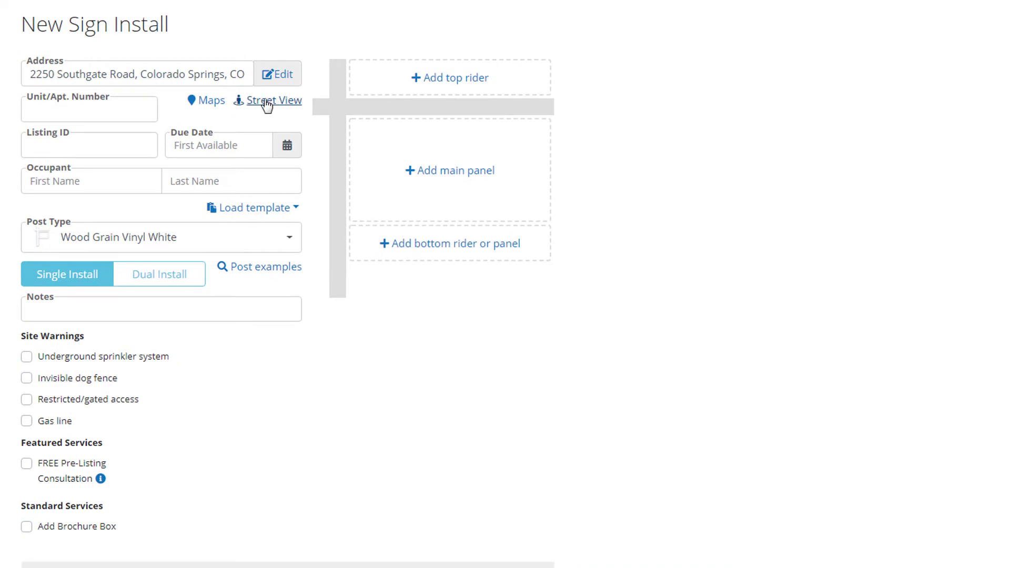
{"action": "left_click", "coordinate": [191, 143]}
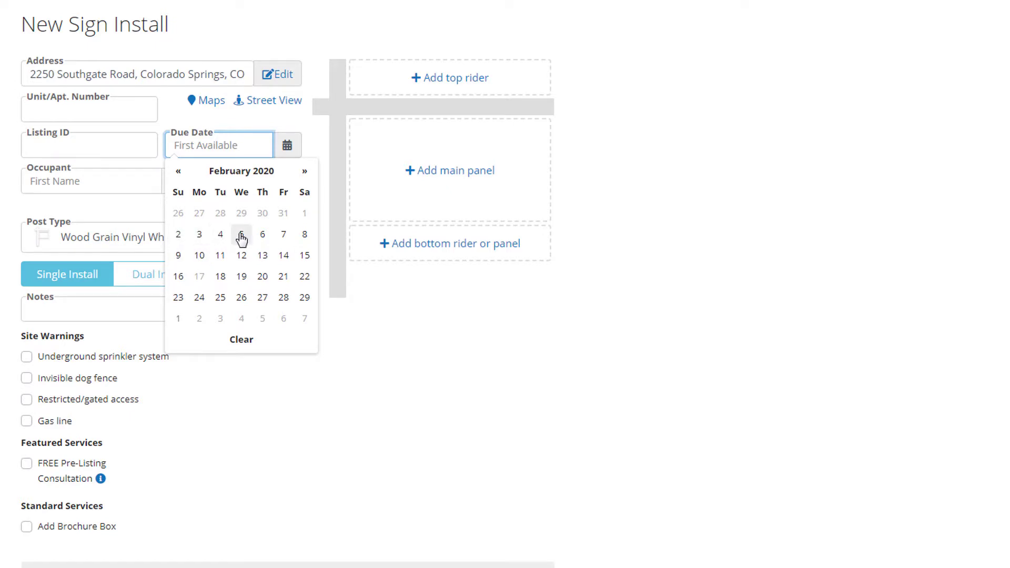
Step: Set the due date to 2/6/2020 and enter the occupant's first name
{"action": "left_click", "coordinate": [262, 235]}
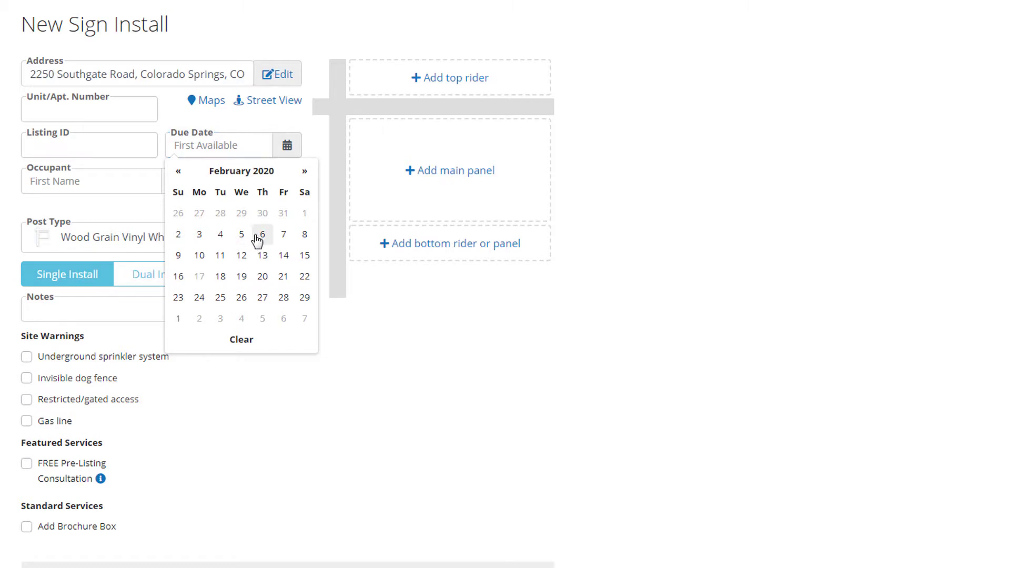
{"action": "left_click", "coordinate": [151, 183]}
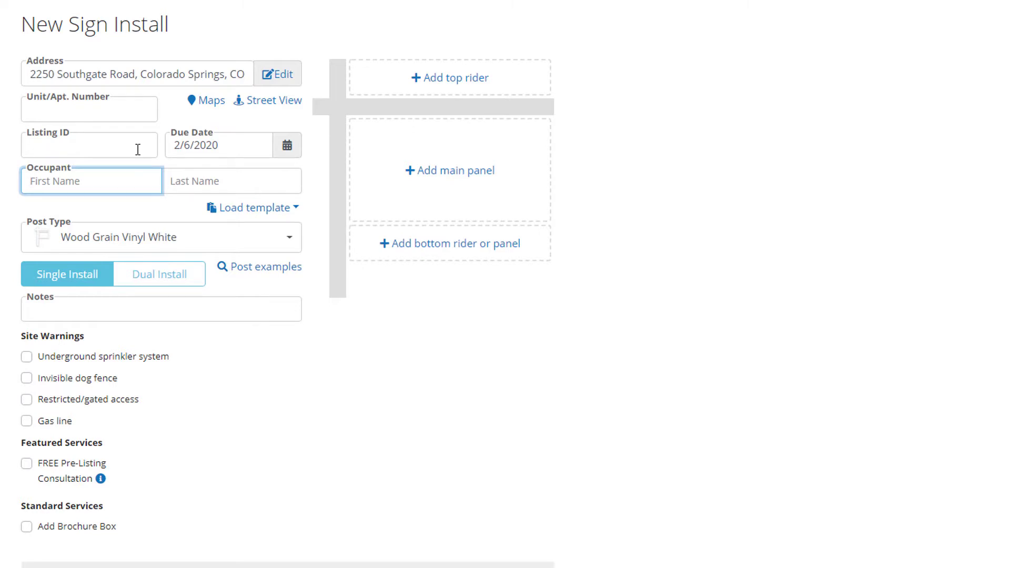
{"action": "type", "text": "Dave"}
{"action": "key", "text": "Tab"}
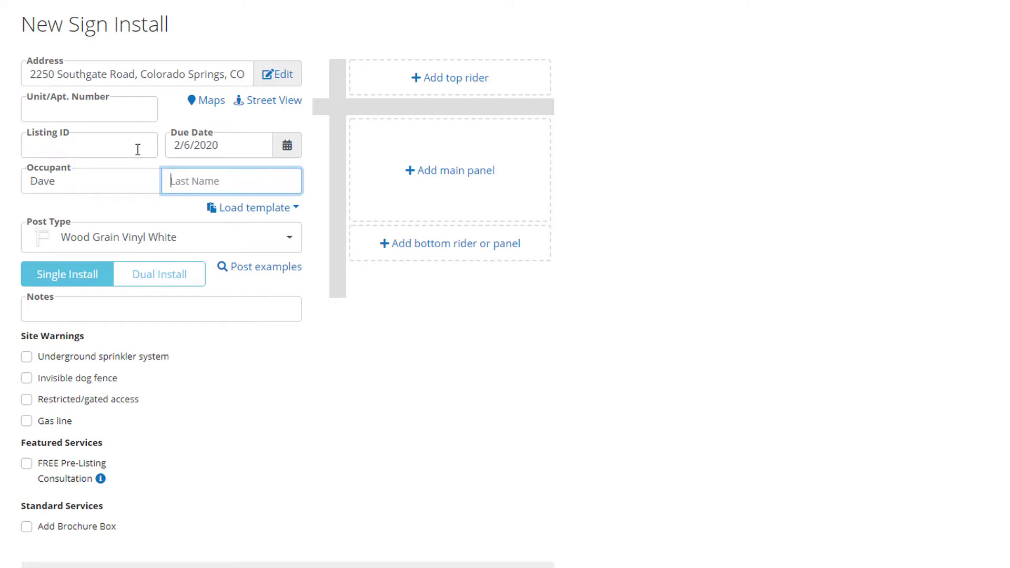
Step: Enter the occupant's last name and move into the order's Notes field
{"action": "type", "text": "Nervous"}
{"action": "left_click", "coordinate": [264, 309]}
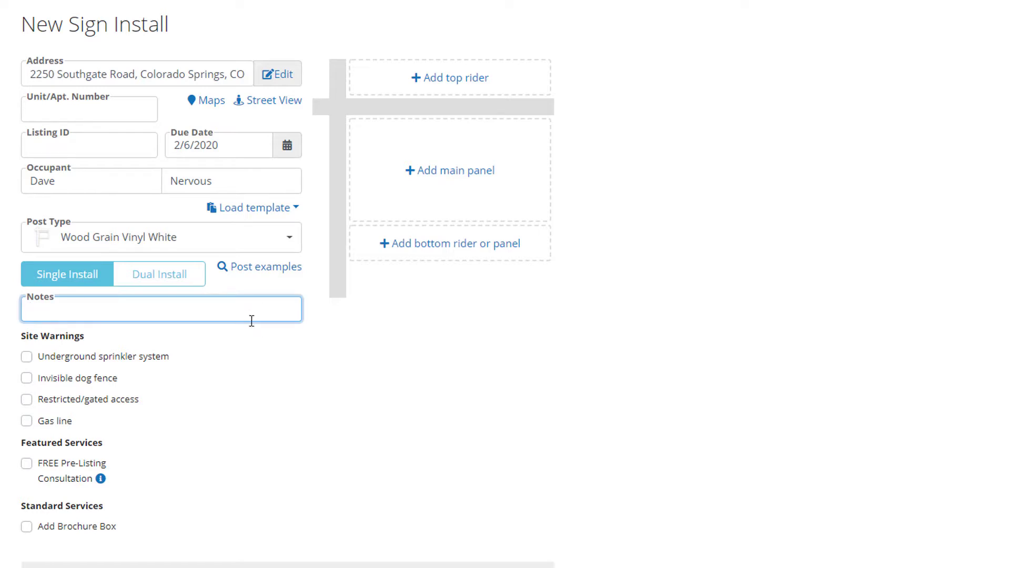
{"action": "left_click", "coordinate": [235, 366]}
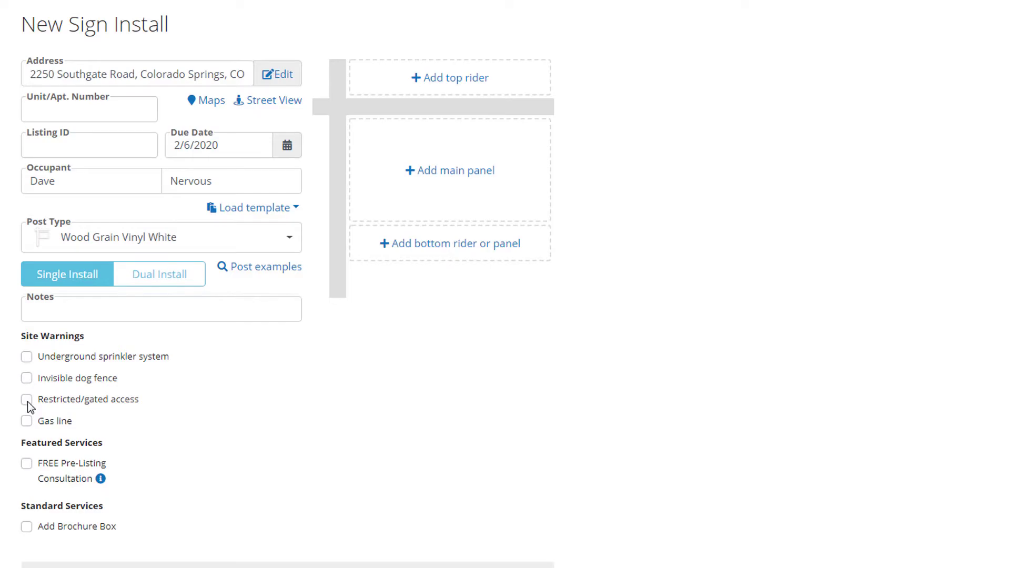
Step: Flag the site as restricted/gated access and record the gate access code in Notes
{"action": "left_click", "coordinate": [27, 400]}
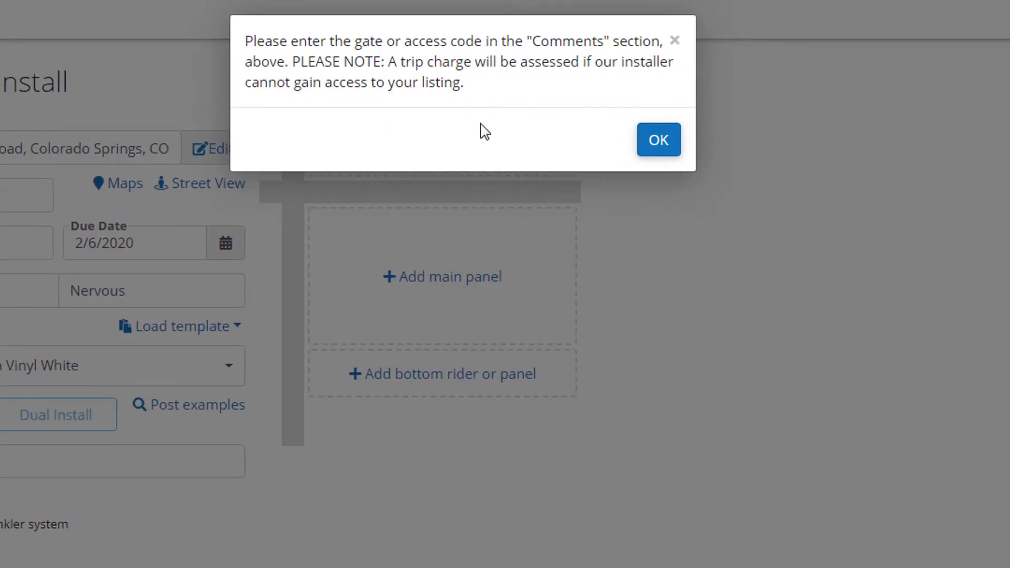
{"action": "left_click", "coordinate": [655, 152]}
{"action": "left_click", "coordinate": [206, 475]}
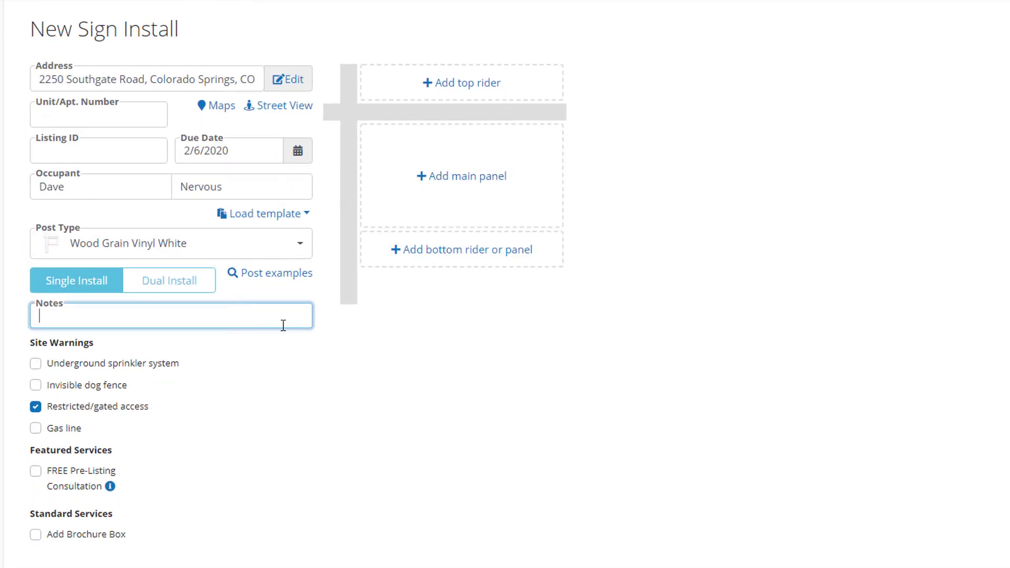
{"action": "type", "text": "Access code = 1234"}
{"action": "left_click", "coordinate": [231, 380]}
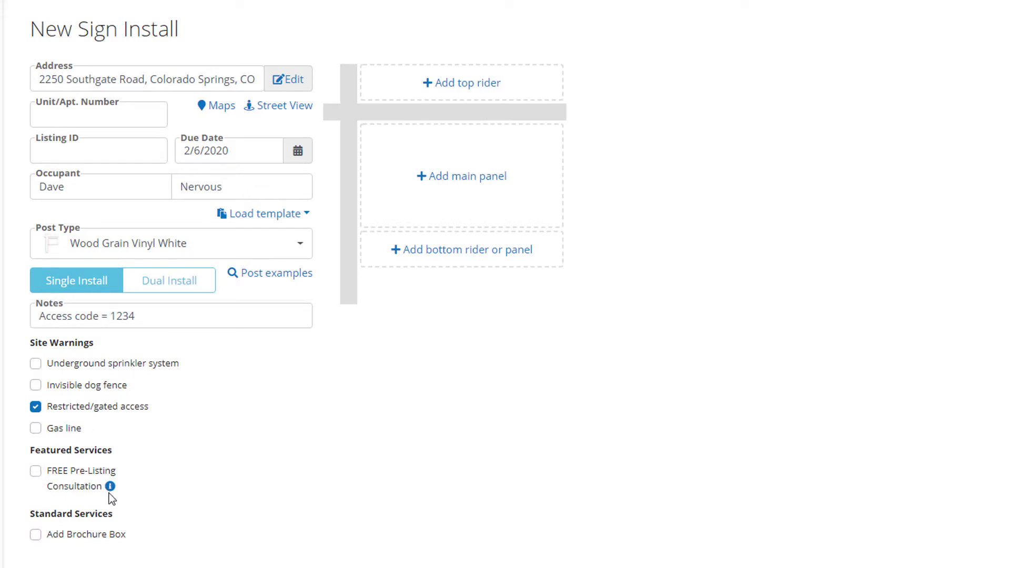
Step: Add the FREE Pre-Listing Consultation and bring up the Main Panels picker
{"action": "mouse_move", "coordinate": [112, 494]}
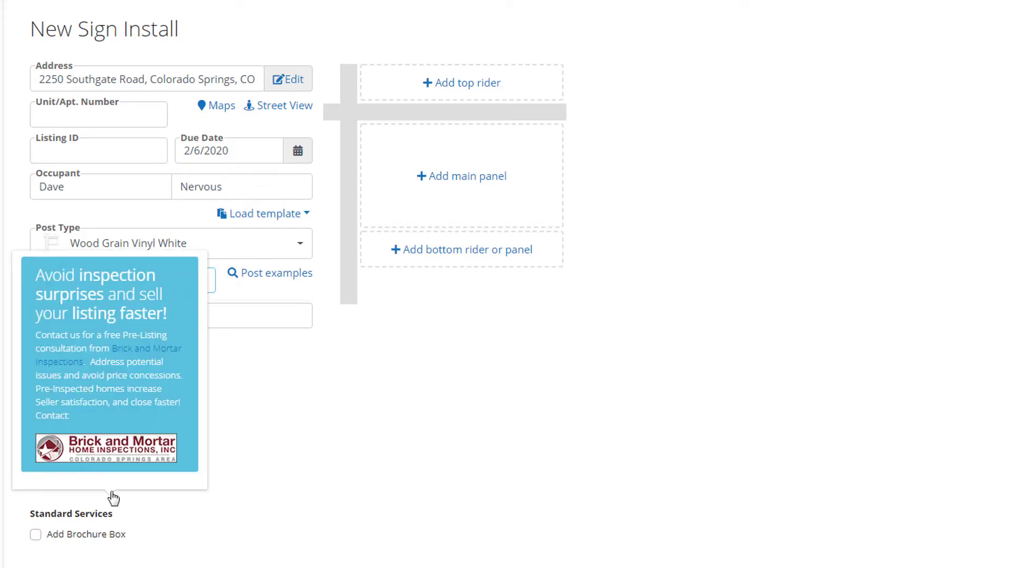
{"action": "left_click", "coordinate": [35, 471]}
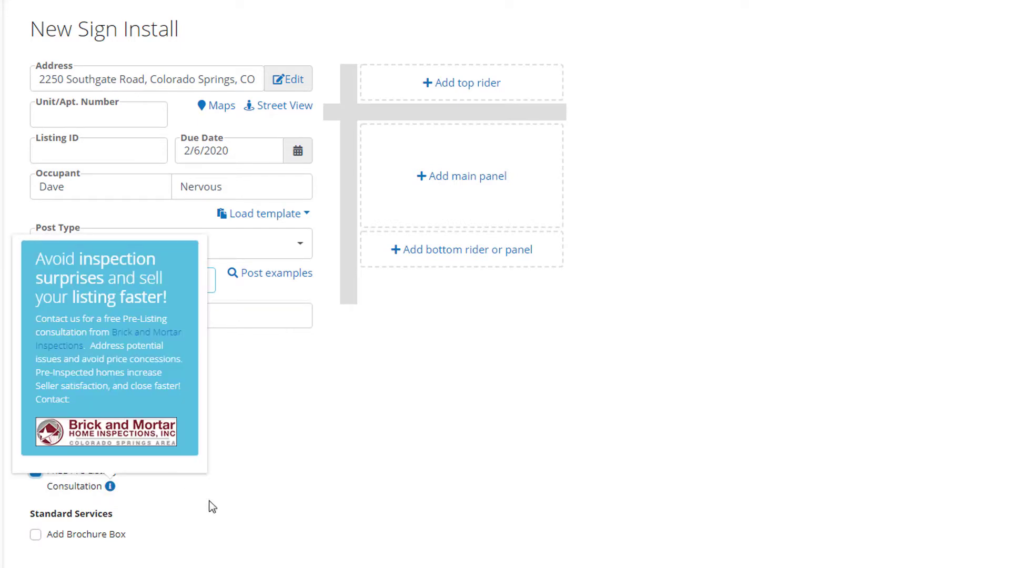
{"action": "left_click", "coordinate": [444, 178]}
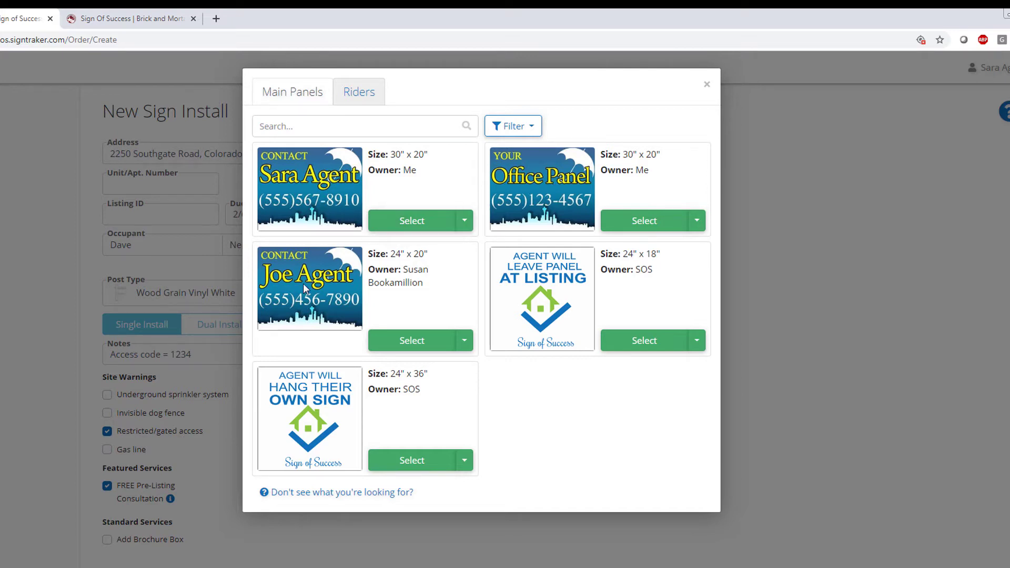
Step: Filter main panels to only mine, trial the agent's contact panel, then remove it
{"action": "left_click", "coordinate": [534, 128]}
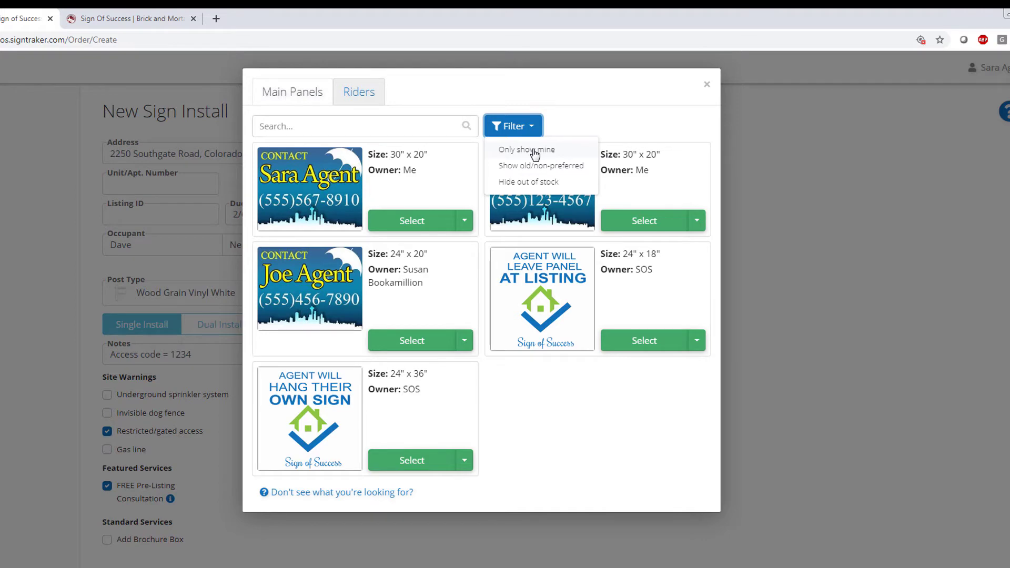
{"action": "left_click", "coordinate": [535, 153]}
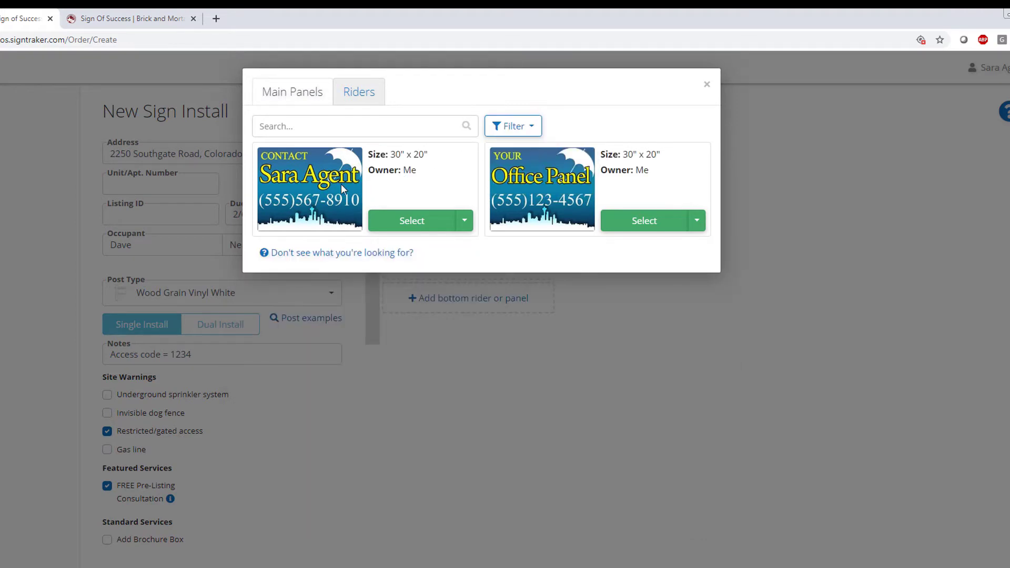
{"action": "left_click", "coordinate": [401, 224]}
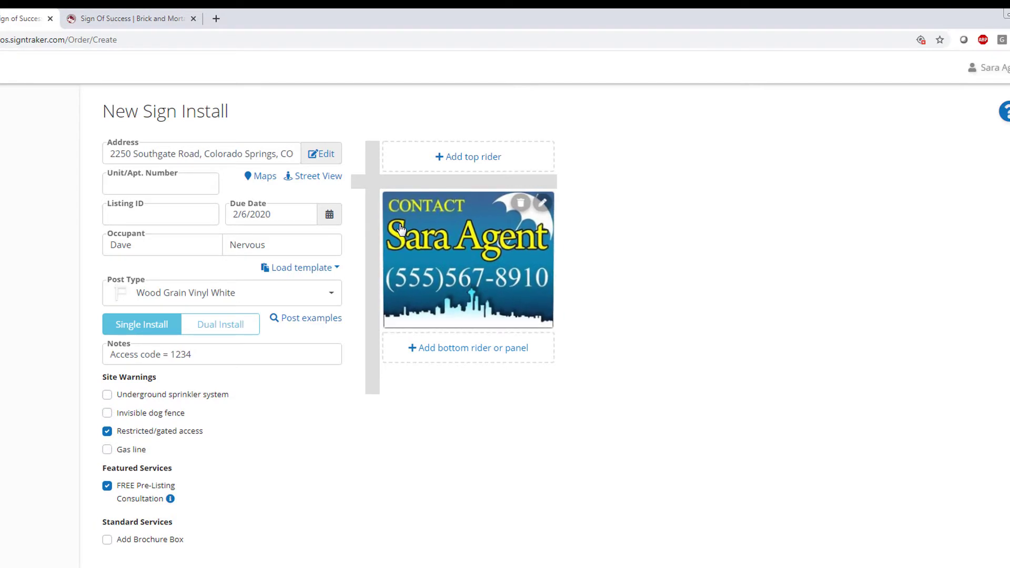
{"action": "left_click", "coordinate": [519, 203]}
Step: Show everyone's panels, trial the Hang Their Own Sign panel, then remove it
{"action": "left_click", "coordinate": [475, 235]}
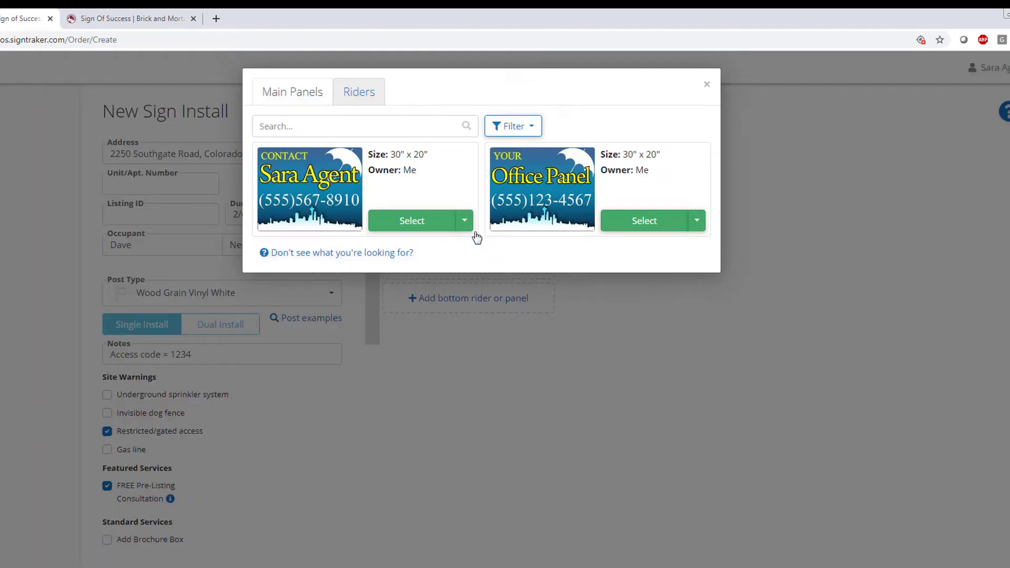
{"action": "left_click", "coordinate": [517, 130]}
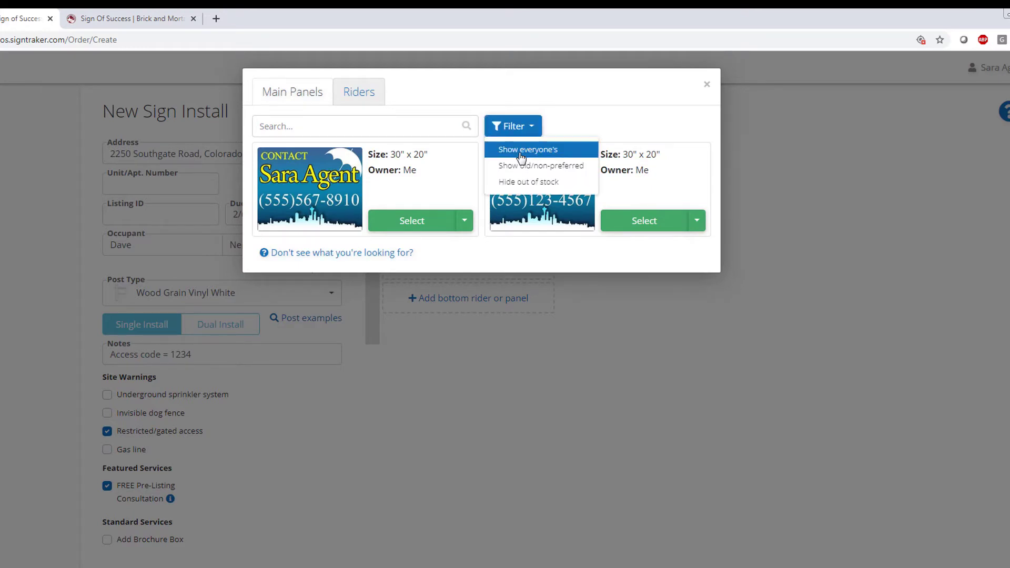
{"action": "left_click", "coordinate": [521, 152]}
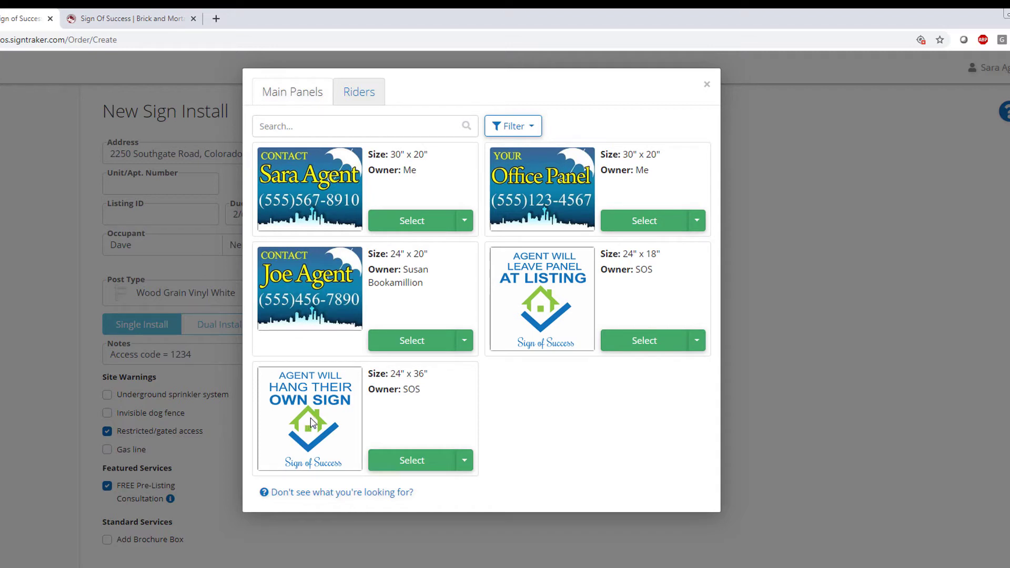
{"action": "left_click", "coordinate": [411, 466]}
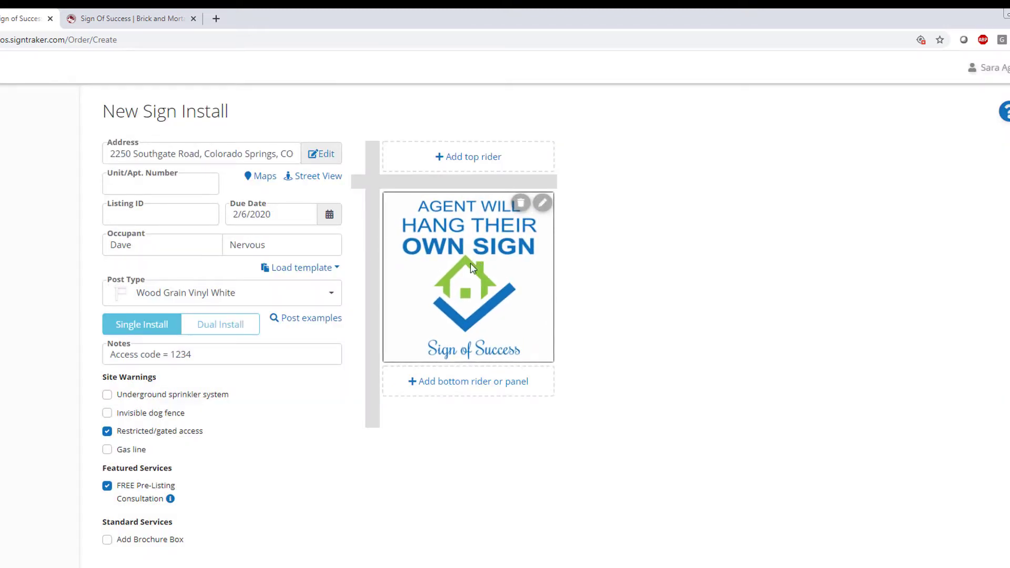
{"action": "left_click", "coordinate": [520, 204]}
Step: Trial the Agent Will Leave Panel sign, then settle on the agent's 30" x 20" contact panel
{"action": "left_click", "coordinate": [488, 237]}
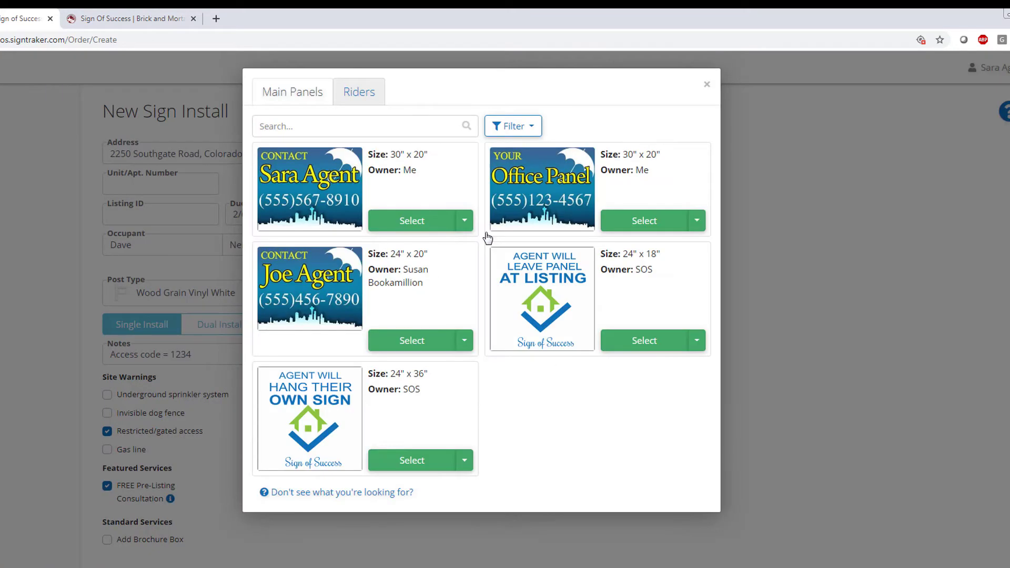
{"action": "left_click", "coordinate": [630, 341]}
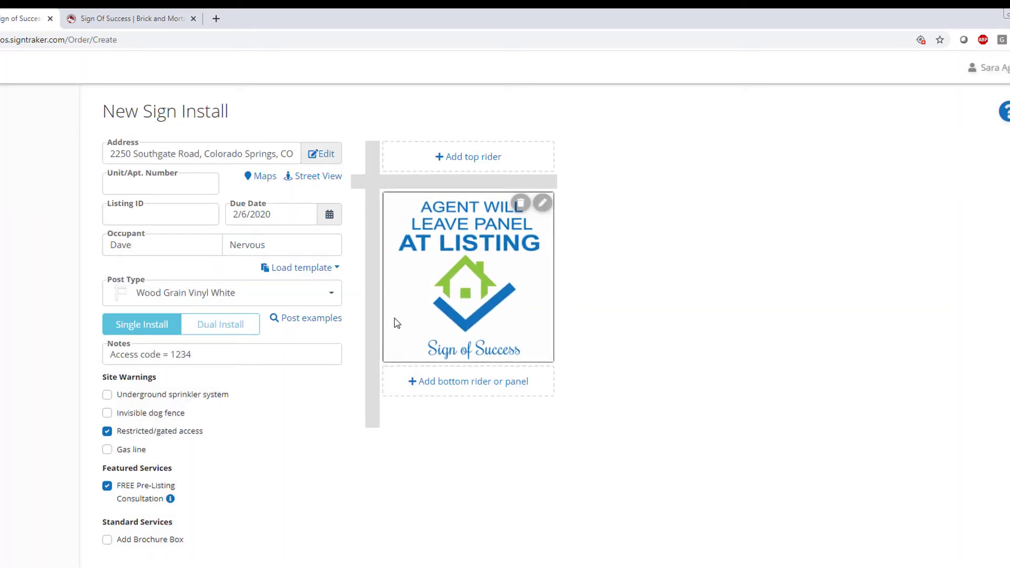
{"action": "left_click", "coordinate": [294, 356]}
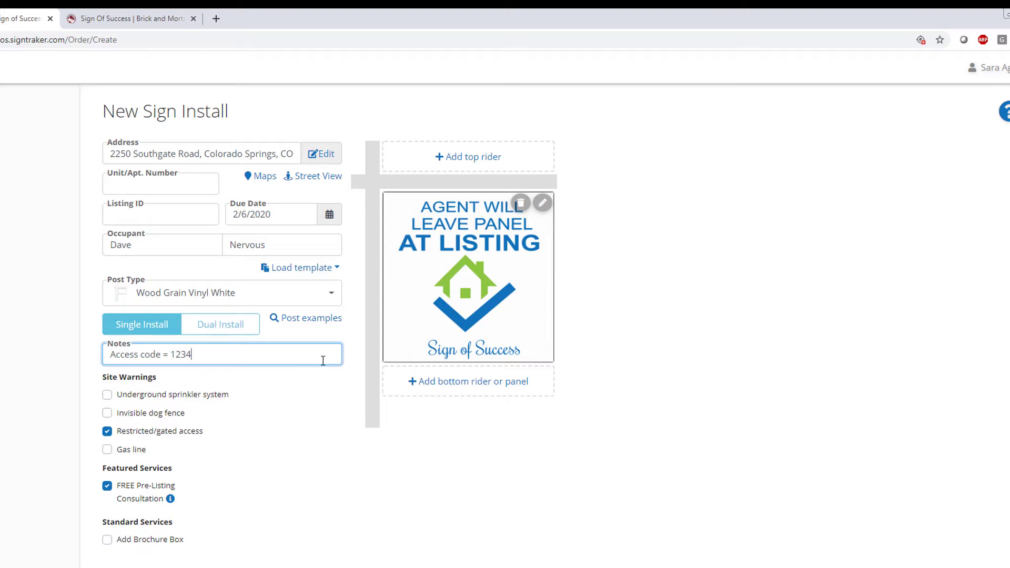
{"action": "left_click", "coordinate": [520, 203]}
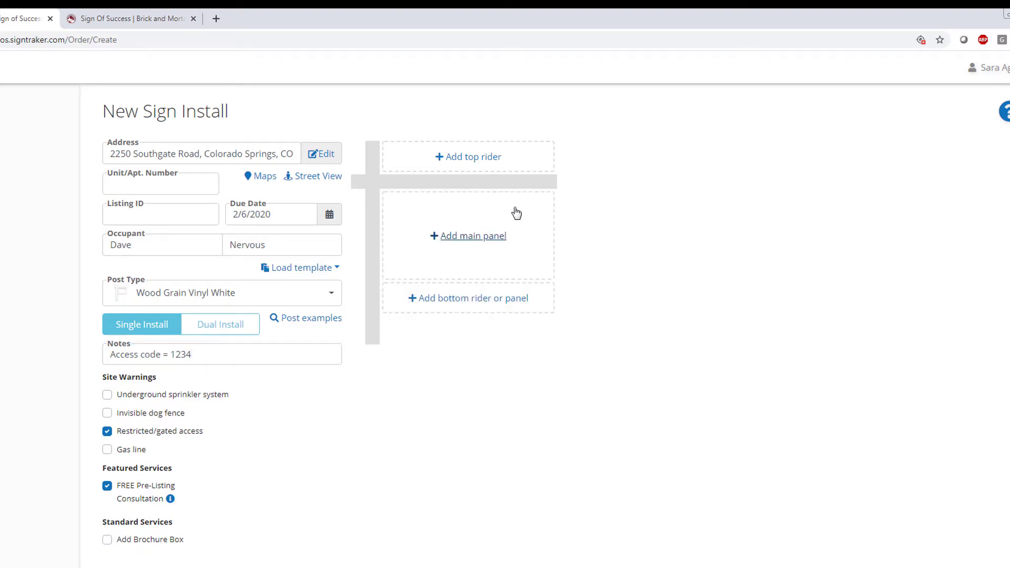
{"action": "left_click", "coordinate": [488, 237]}
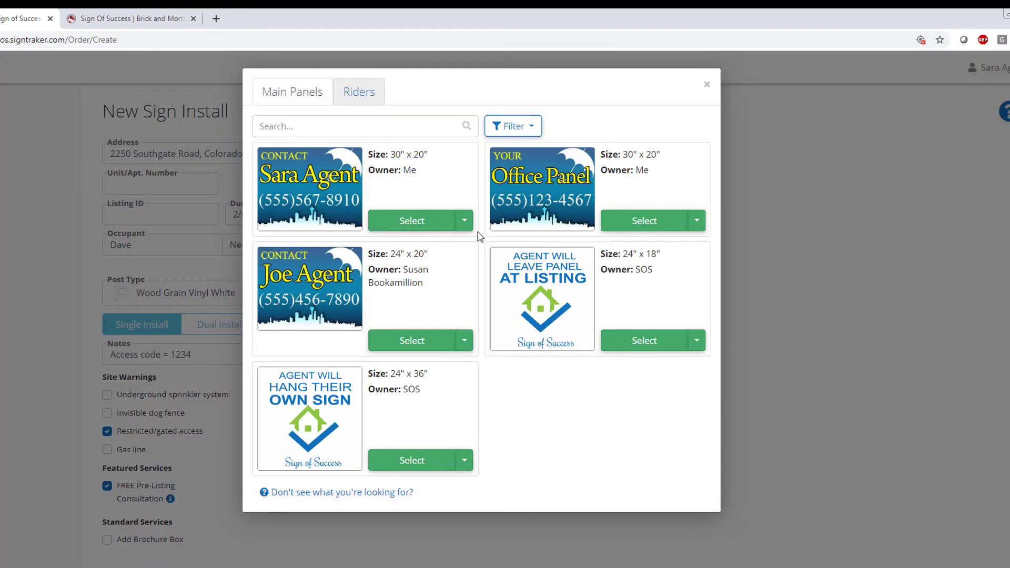
{"action": "left_click", "coordinate": [403, 224]}
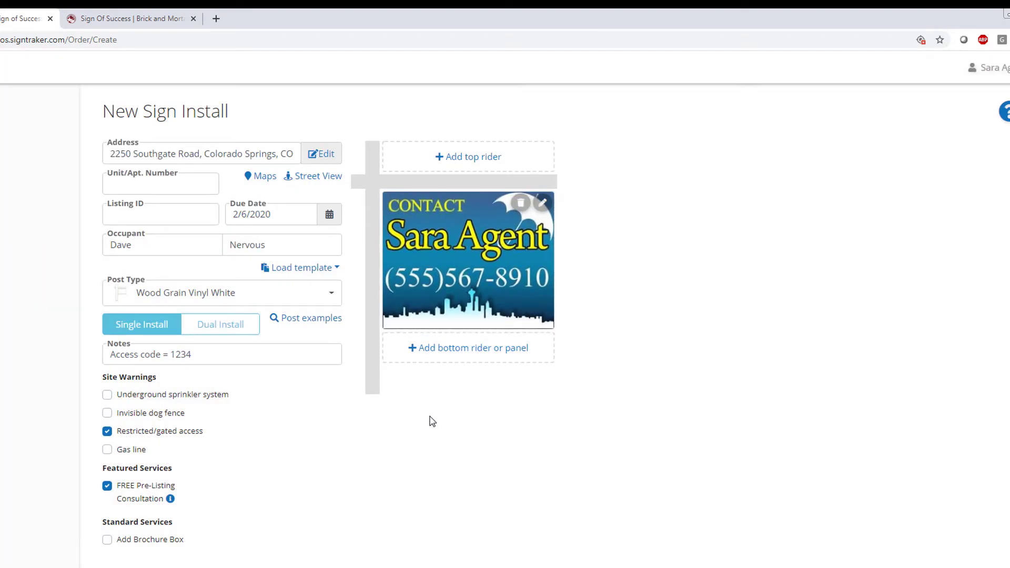
Step: Add the red FOR SALE top rider and another agent's contact rider at the bottom
{"action": "left_click", "coordinate": [457, 167]}
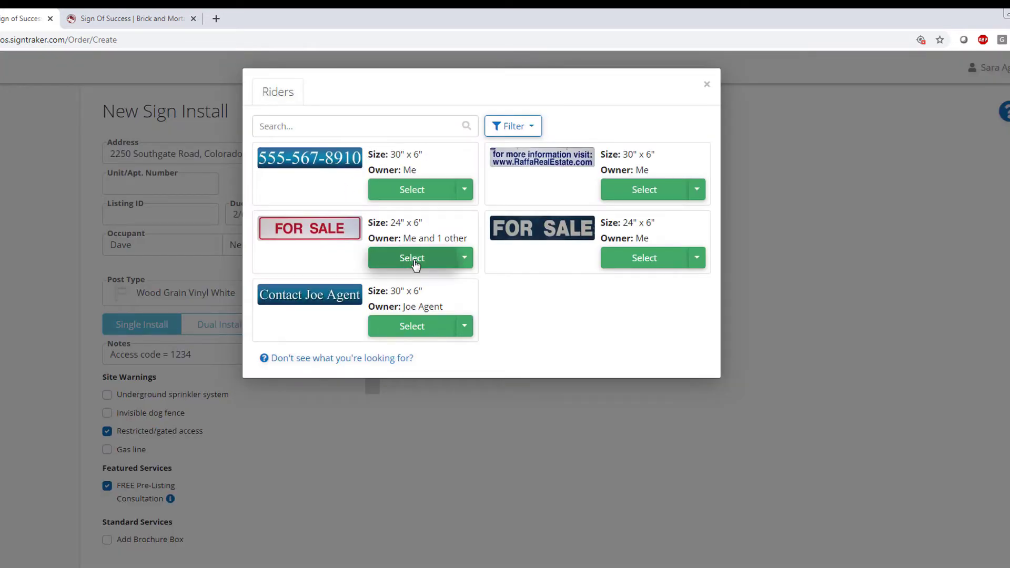
{"action": "left_click_drag", "start_coordinate": [404, 238], "coordinate": [471, 240]}
{"action": "left_click", "coordinate": [464, 259]}
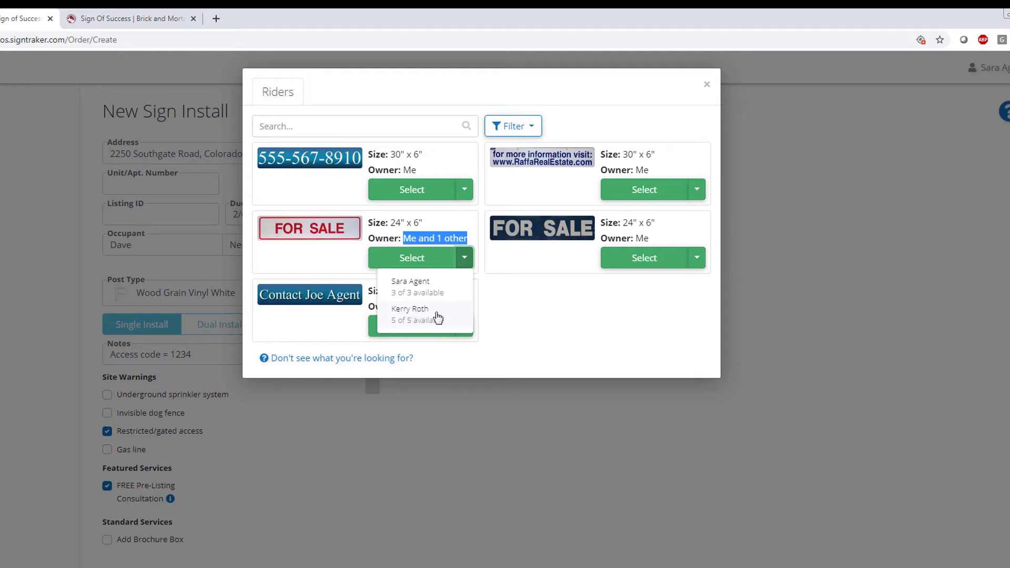
{"action": "left_click", "coordinate": [478, 295]}
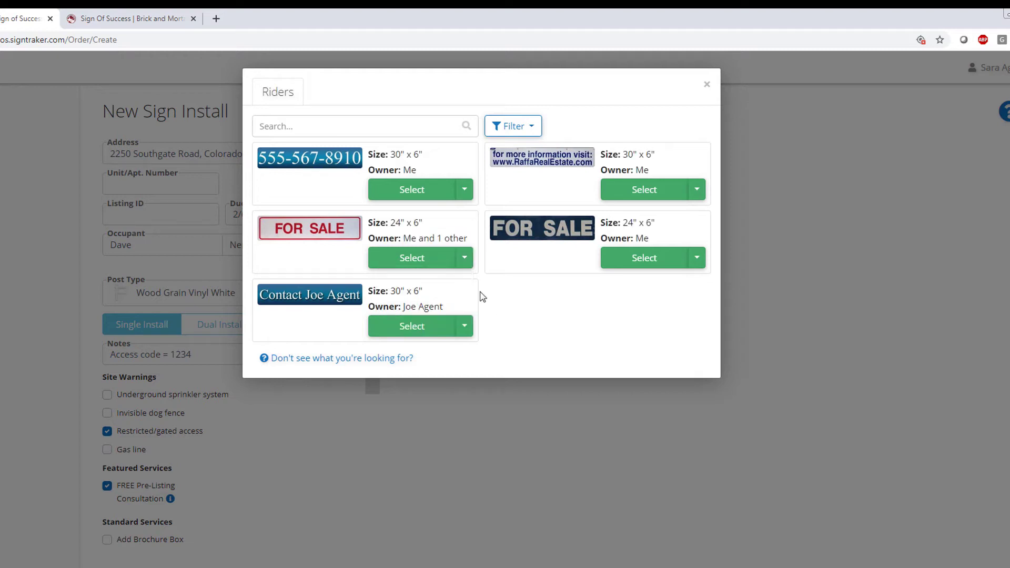
{"action": "left_click", "coordinate": [435, 257]}
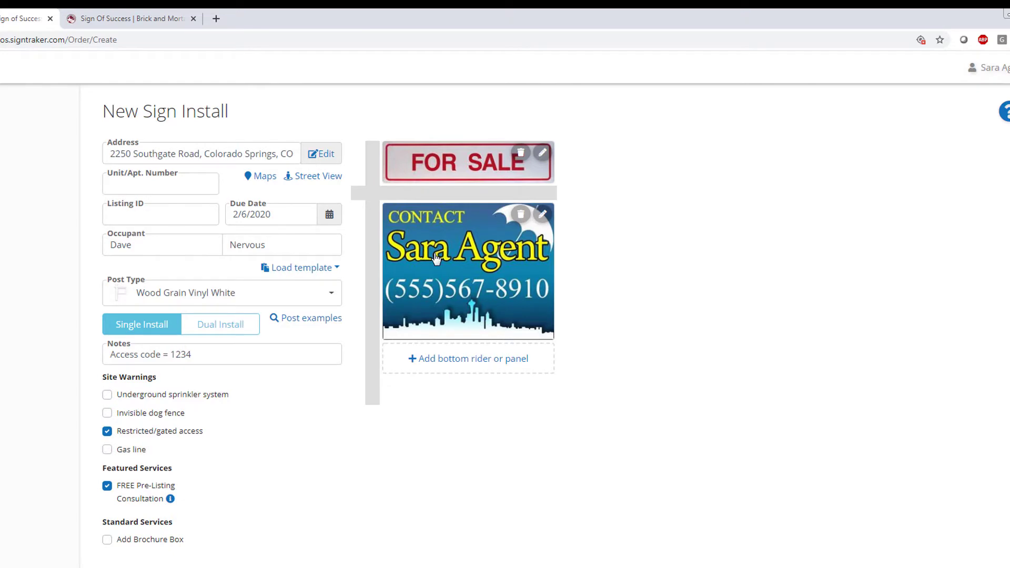
{"action": "left_click", "coordinate": [465, 358]}
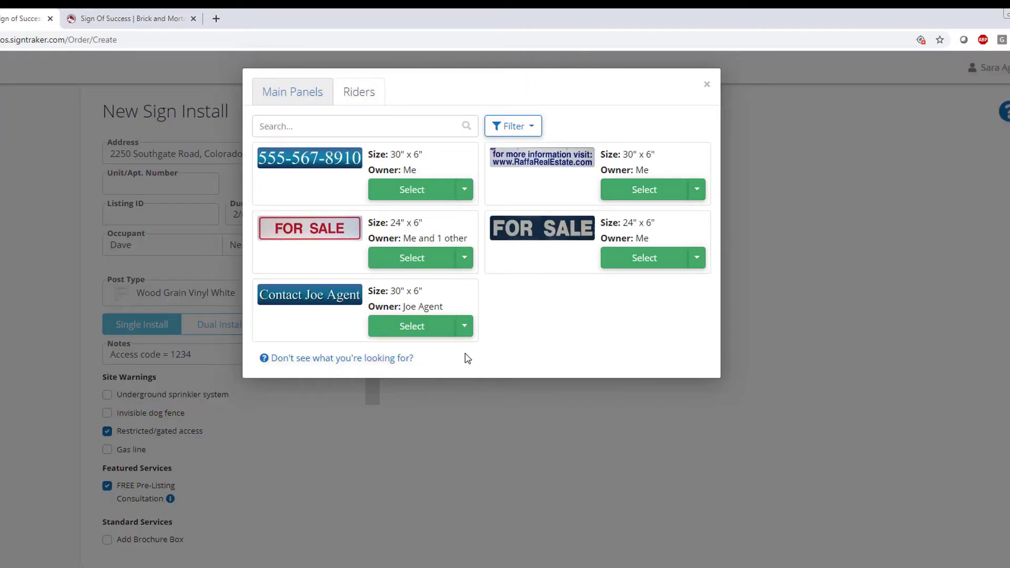
{"action": "left_click", "coordinate": [416, 327]}
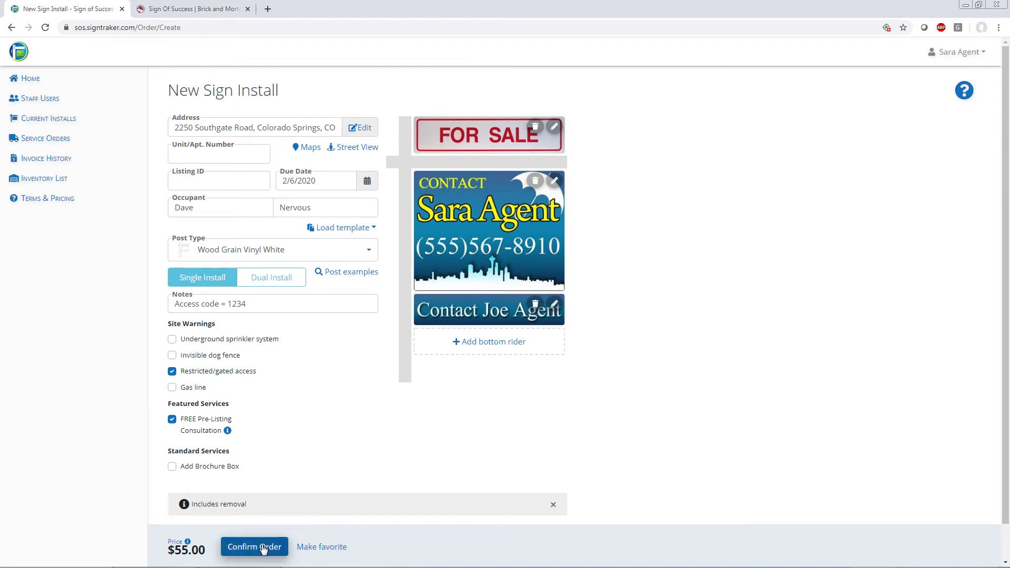
Step: Confirm the sign install order, highlight the assigned order number, and go back Home
{"action": "left_click", "coordinate": [255, 547]}
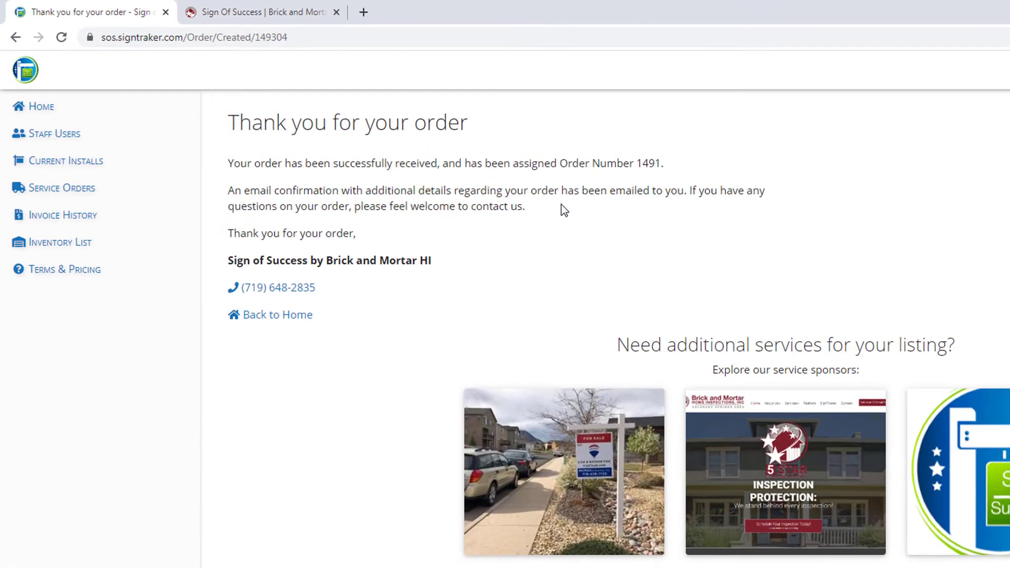
{"action": "double_click", "coordinate": [652, 166]}
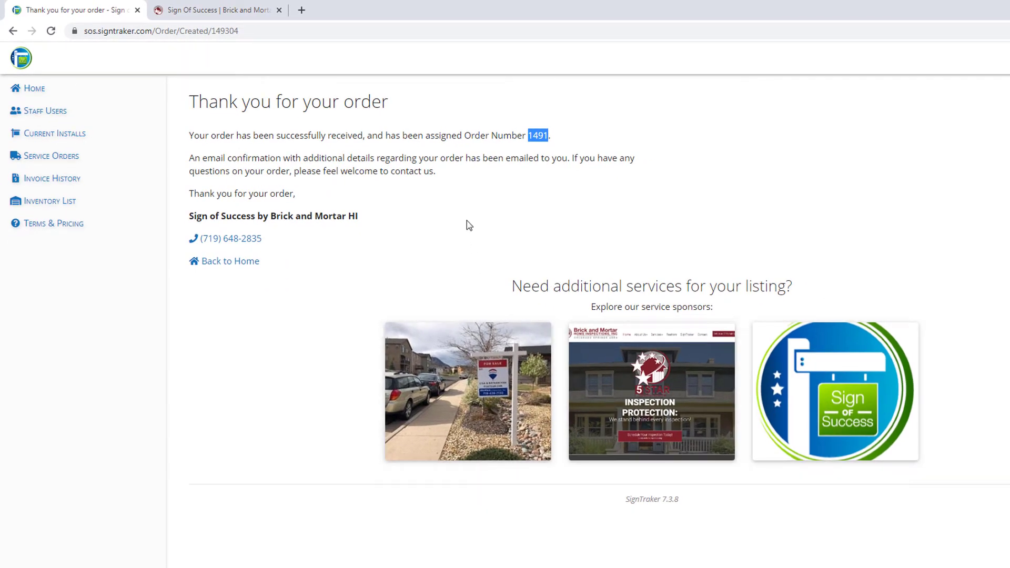
{"action": "left_click", "coordinate": [44, 88]}
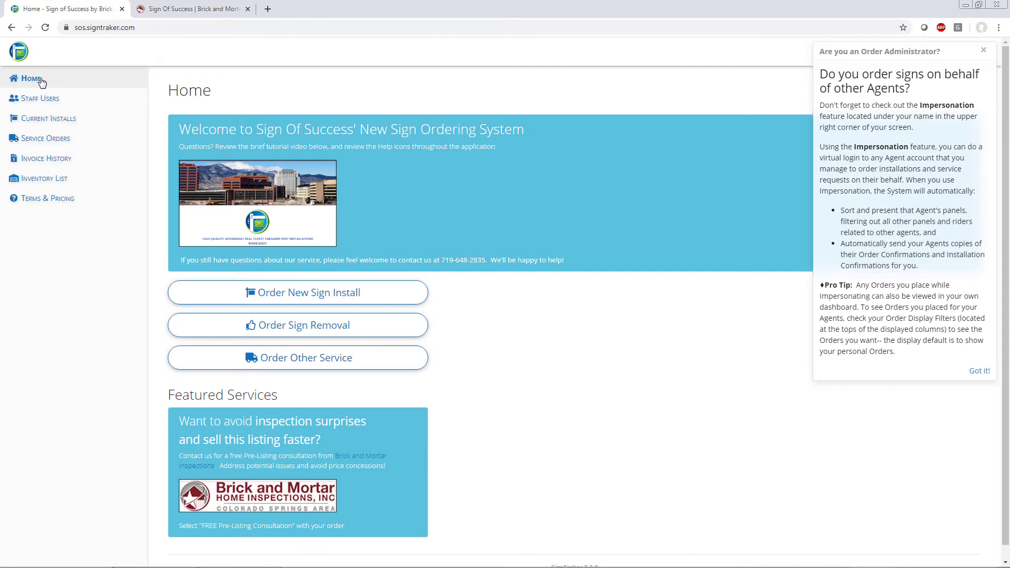
Step: Begin a Sign Removal for Order 1010, open and close the due date calendar, then cancel it
{"action": "left_click", "coordinate": [371, 326]}
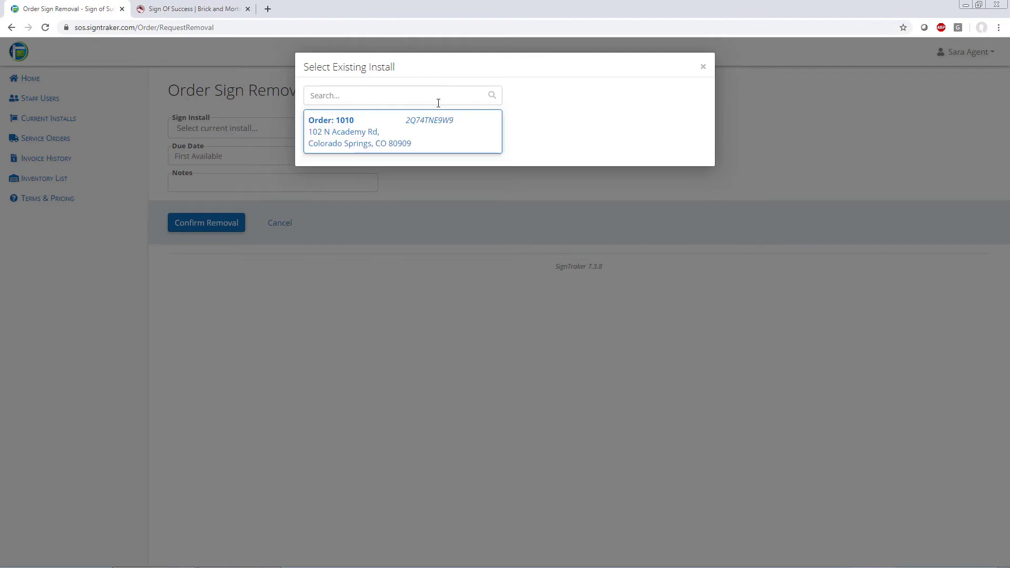
{"action": "left_click", "coordinate": [366, 129]}
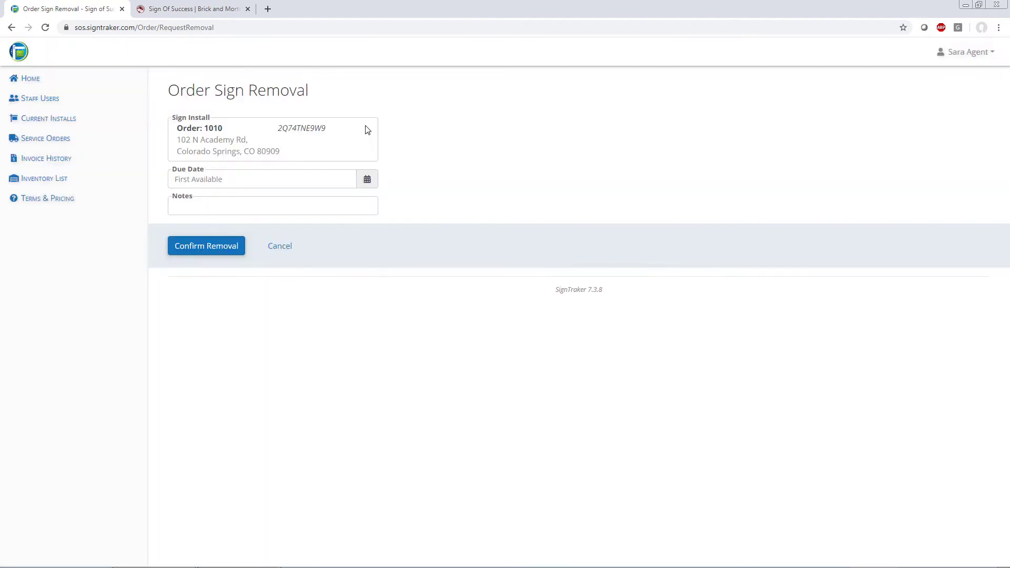
{"action": "left_click", "coordinate": [252, 178]}
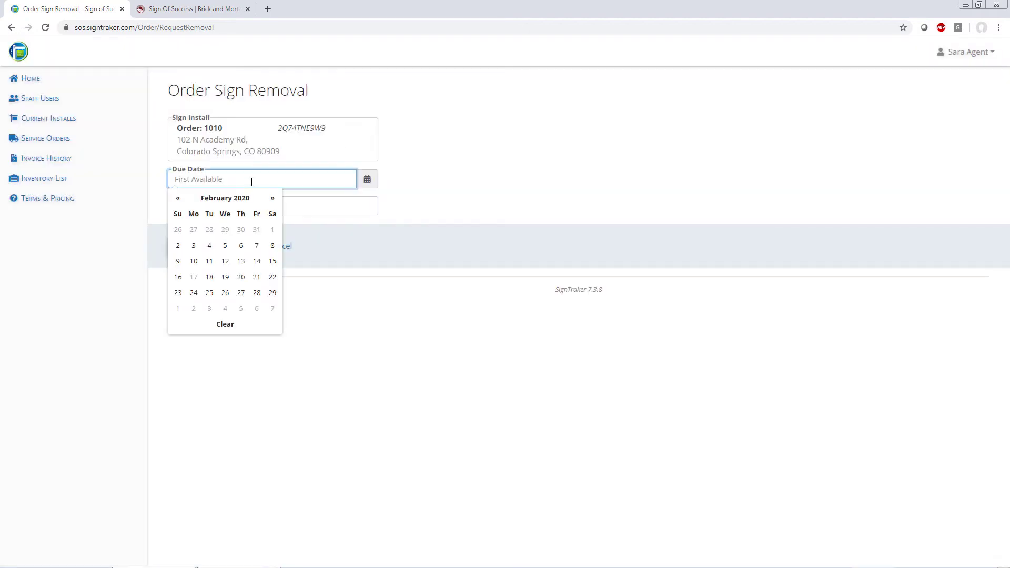
{"action": "left_click", "coordinate": [342, 248]}
{"action": "left_click", "coordinate": [297, 205]}
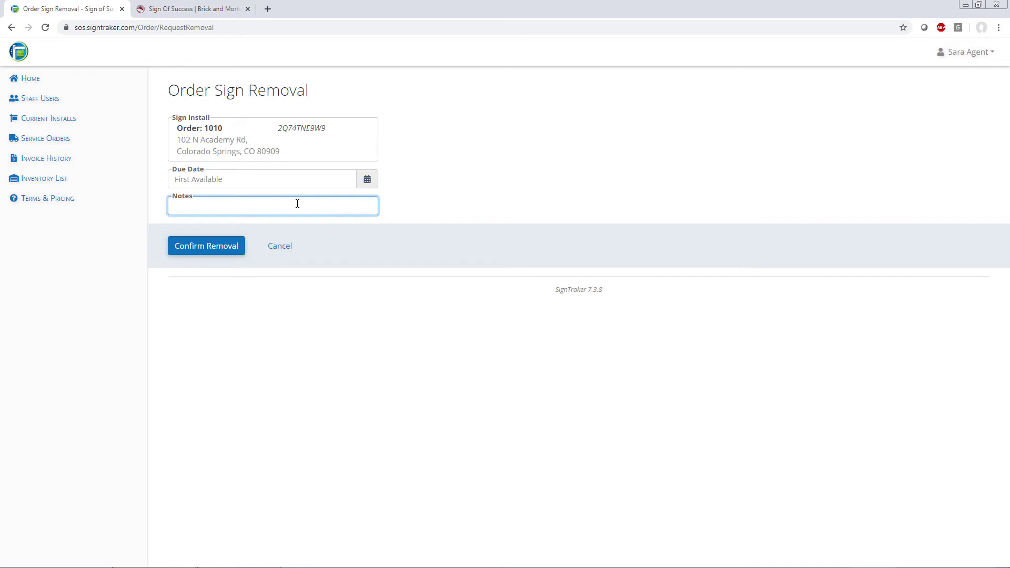
{"action": "left_click", "coordinate": [283, 251]}
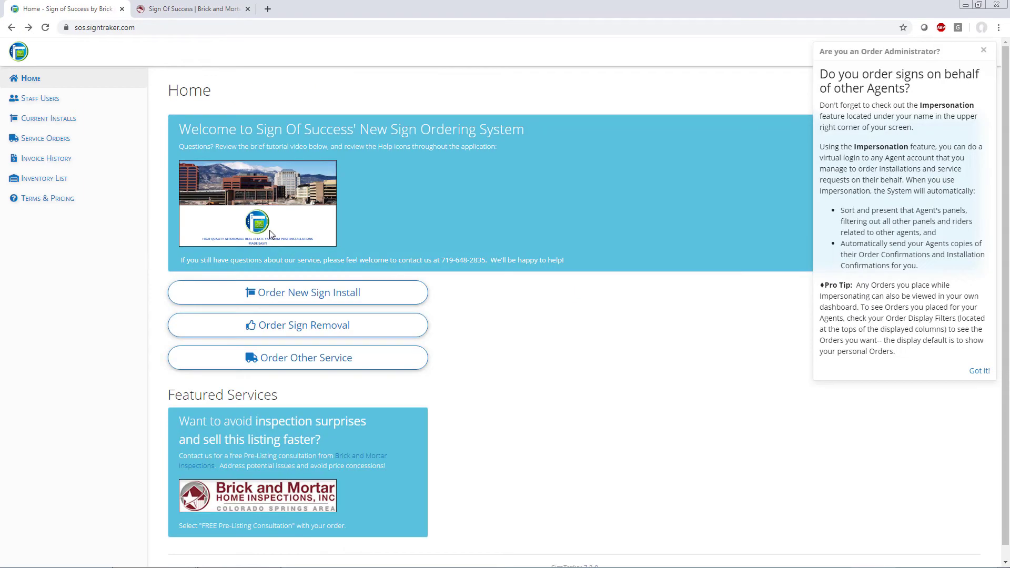
{"action": "left_click", "coordinate": [337, 367]}
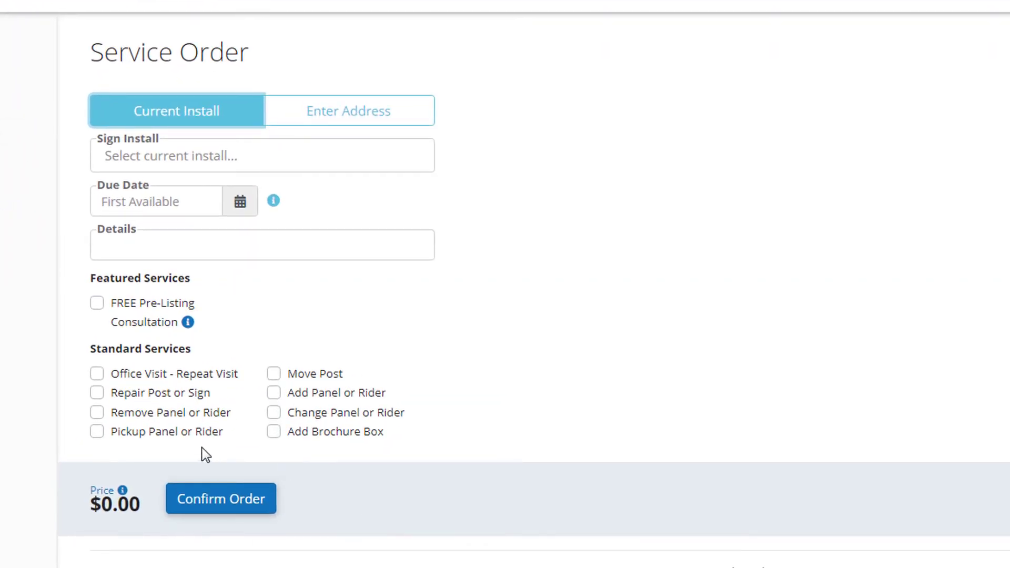
{"action": "left_click", "coordinate": [96, 393]}
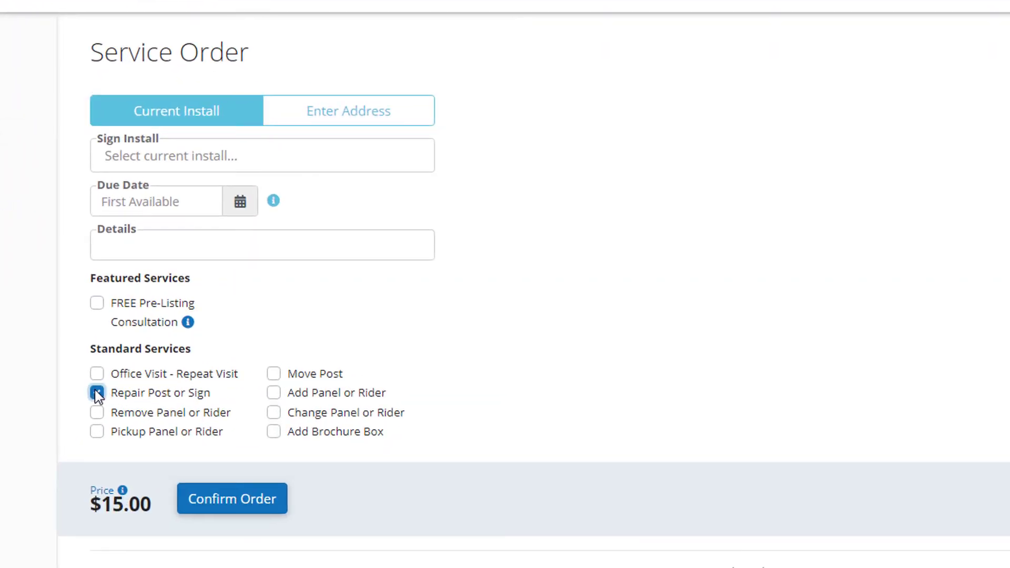
{"action": "left_click", "coordinate": [97, 393]}
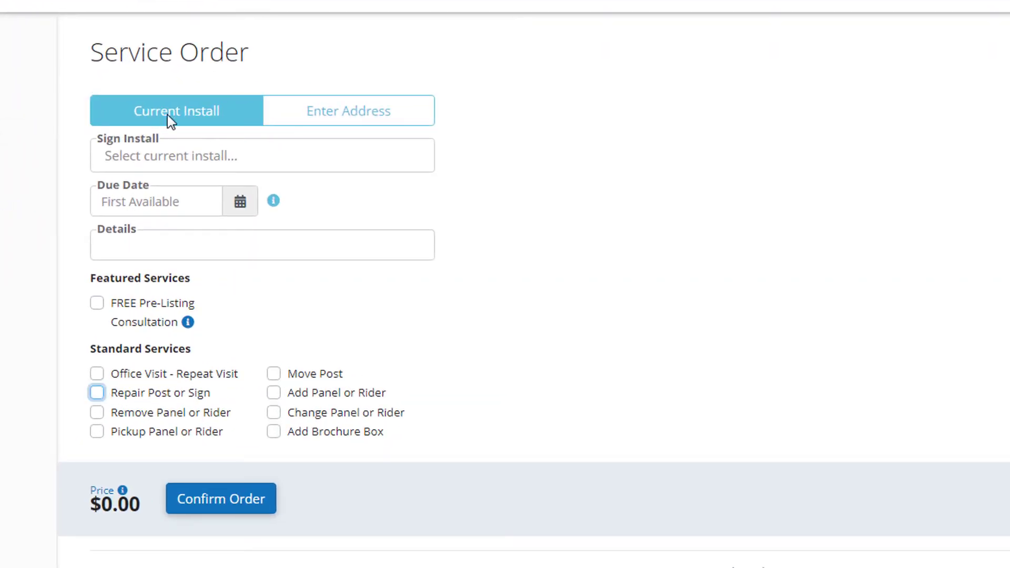
{"action": "left_click", "coordinate": [172, 156]}
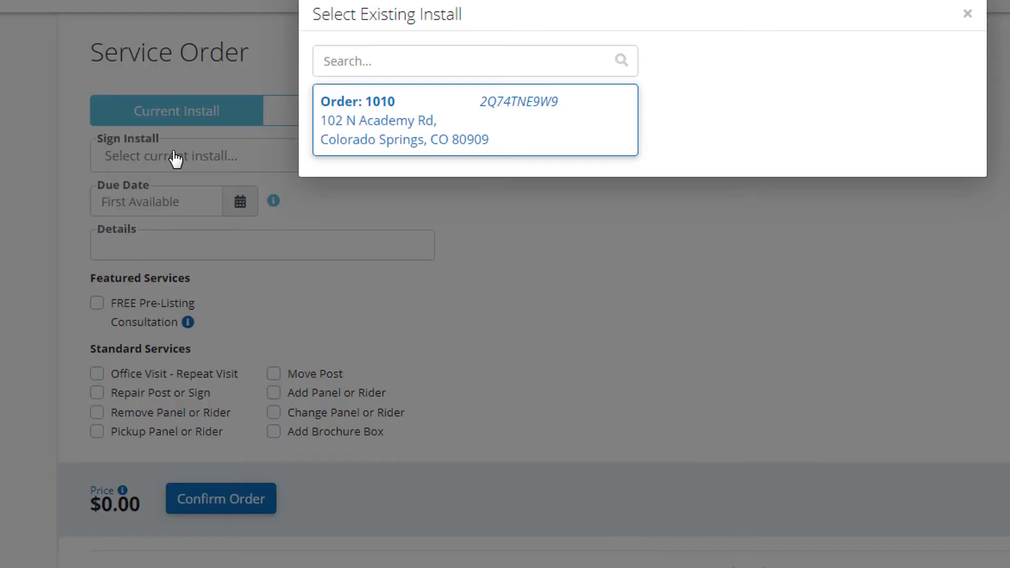
{"action": "left_click", "coordinate": [412, 140]}
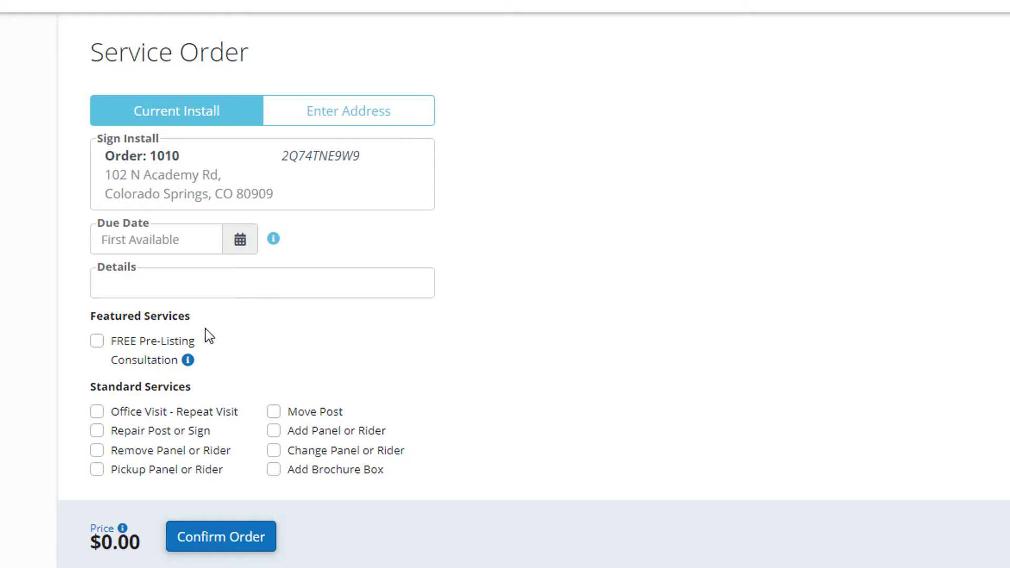
{"action": "left_click", "coordinate": [97, 432]}
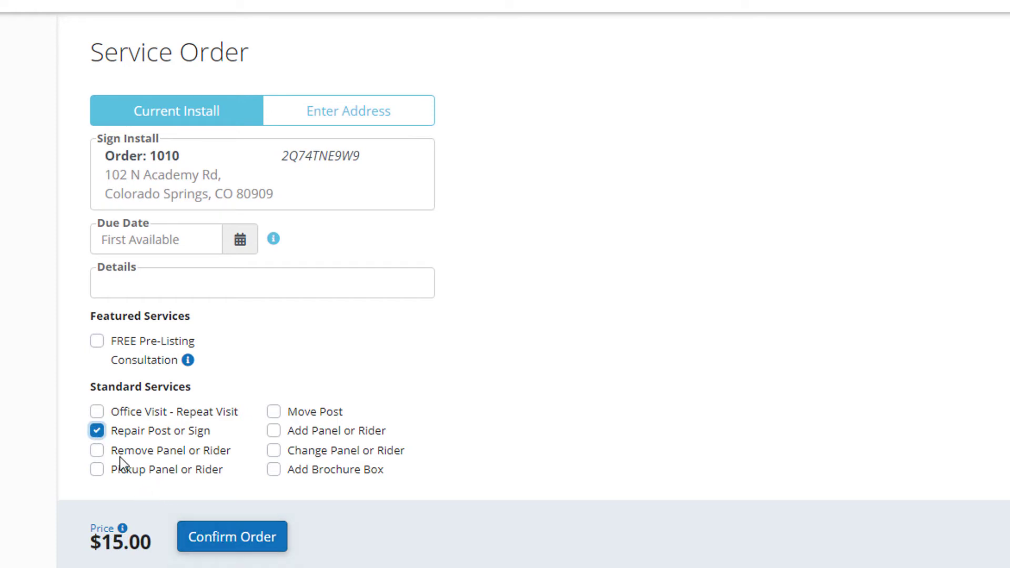
{"action": "left_click", "coordinate": [99, 431]}
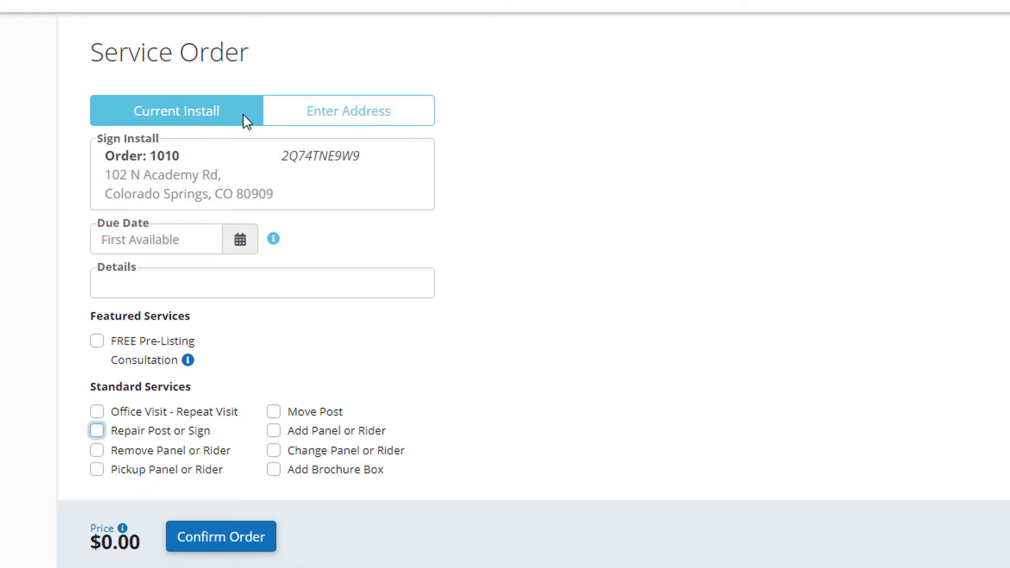
{"action": "left_click", "coordinate": [327, 114]}
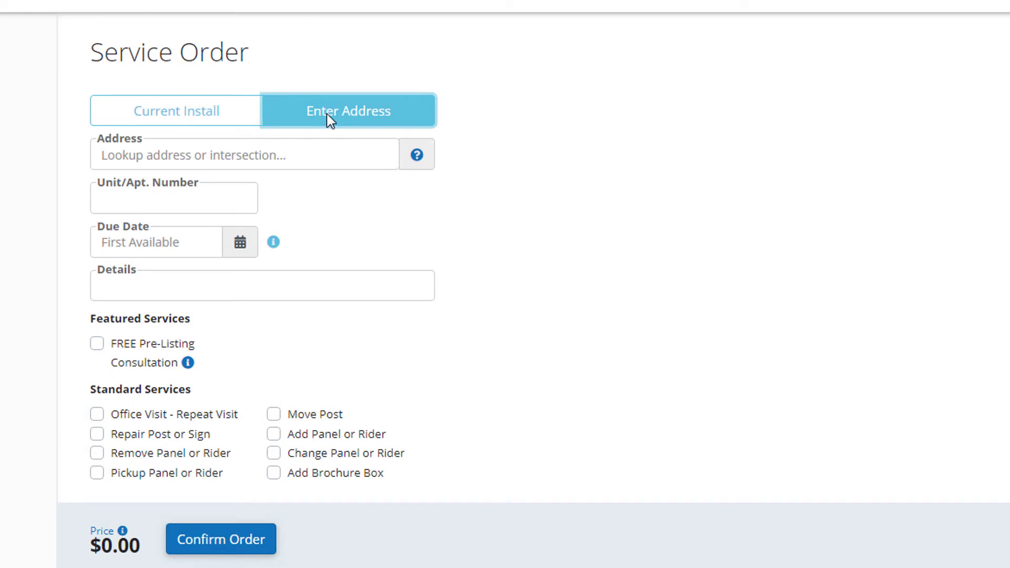
{"action": "left_click", "coordinate": [343, 156]}
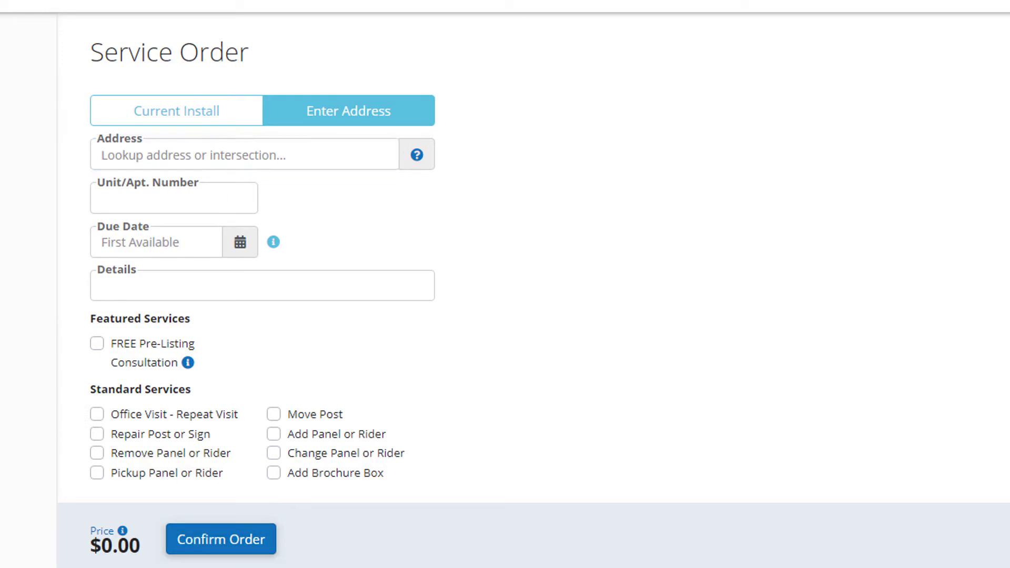
{"action": "left_click", "coordinate": [32, 80]}
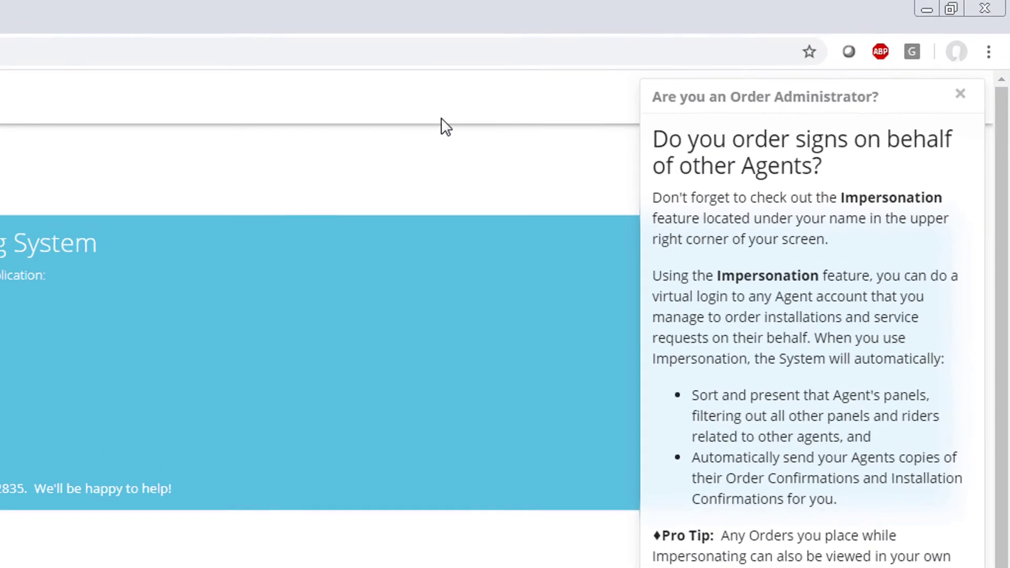
Step: Close the Order Administrator tip and go to Staff Users from the account menu
{"action": "left_click", "coordinate": [959, 96]}
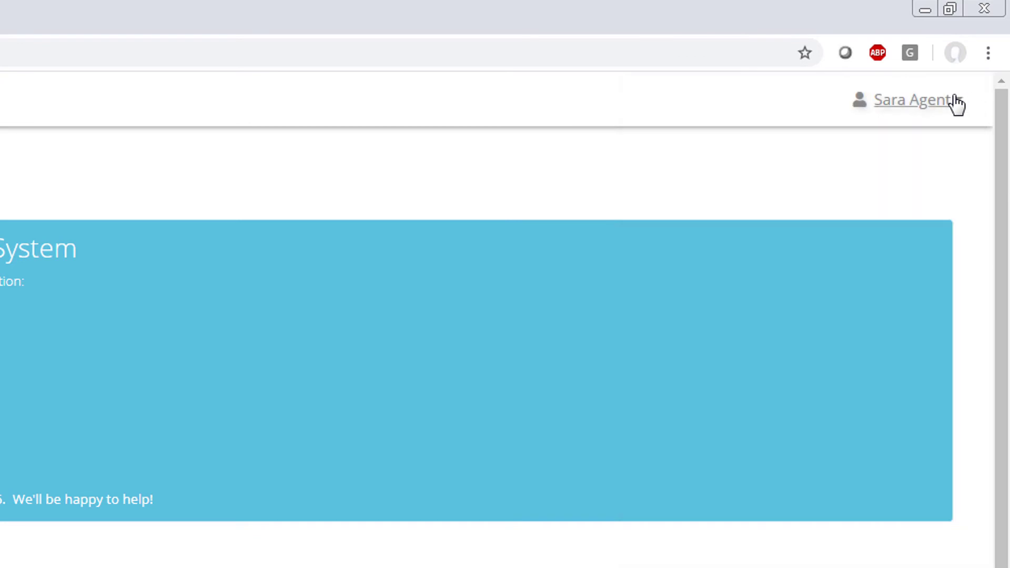
{"action": "left_click", "coordinate": [926, 104]}
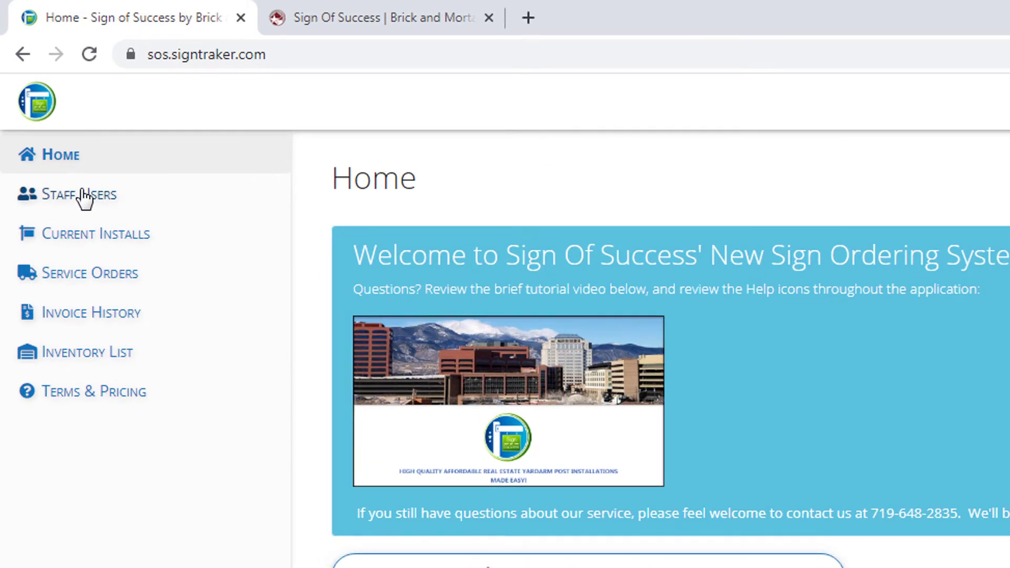
{"action": "left_click", "coordinate": [83, 196]}
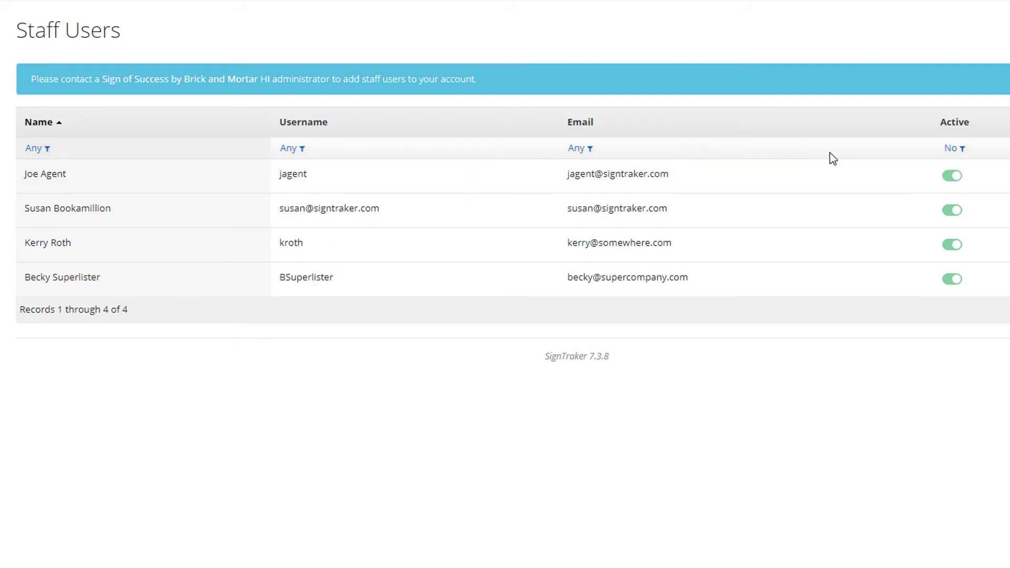
Step: Switch the first staff user's Active toggle off and then back on
{"action": "left_click", "coordinate": [952, 176]}
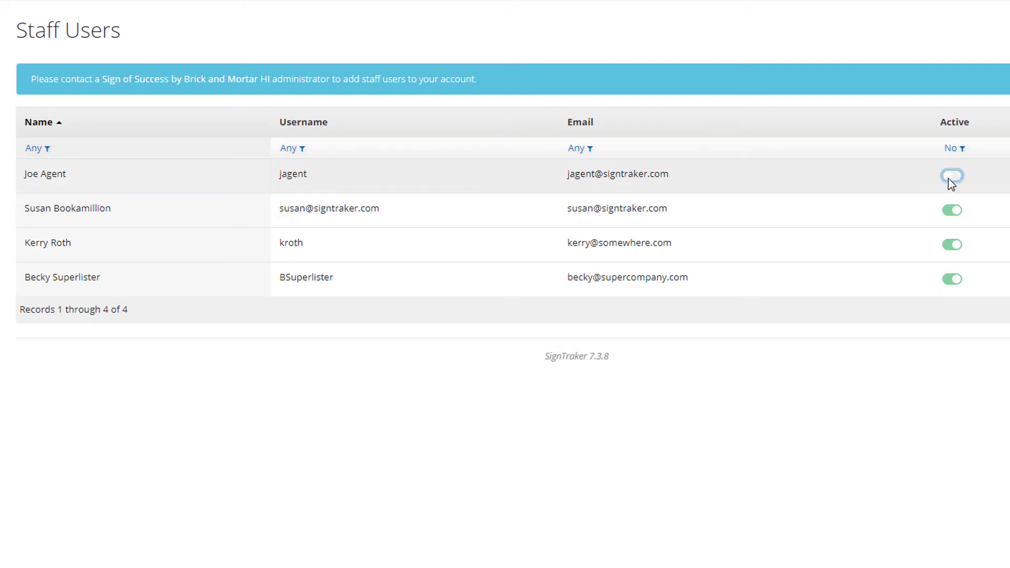
{"action": "left_click", "coordinate": [951, 178]}
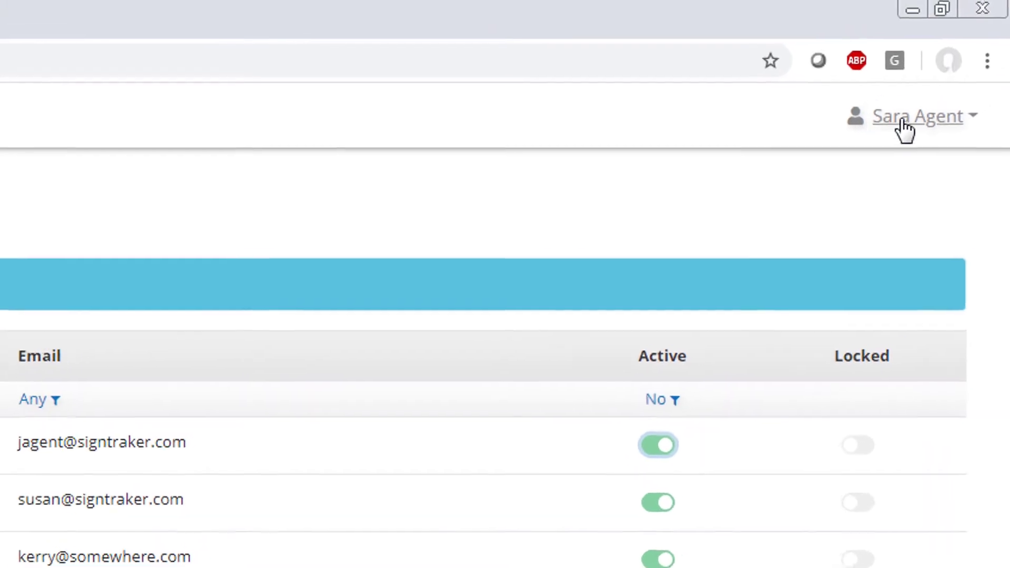
Step: Impersonate the second agent chosen from the Select User list
{"action": "left_click", "coordinate": [904, 129]}
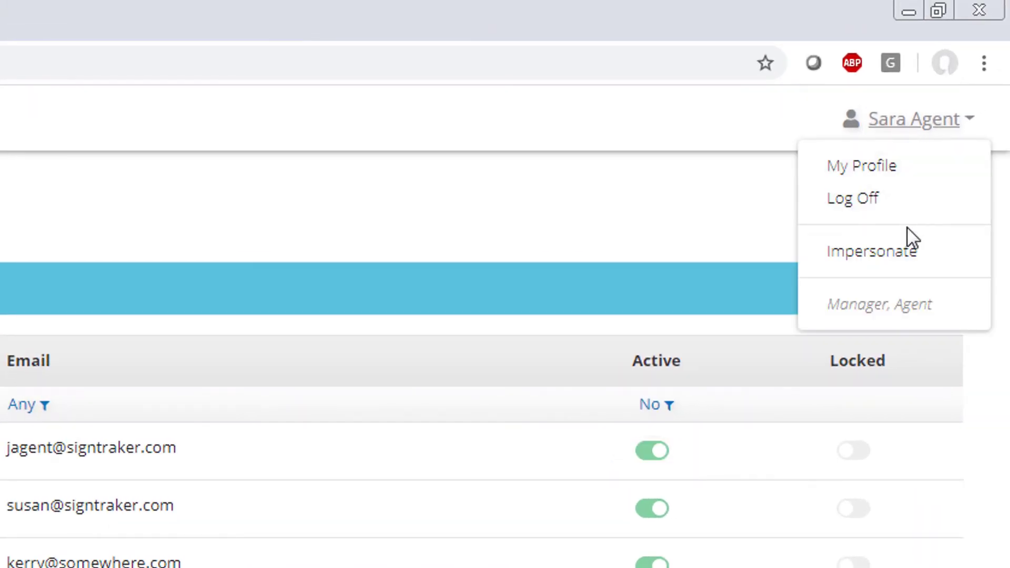
{"action": "left_click", "coordinate": [905, 268]}
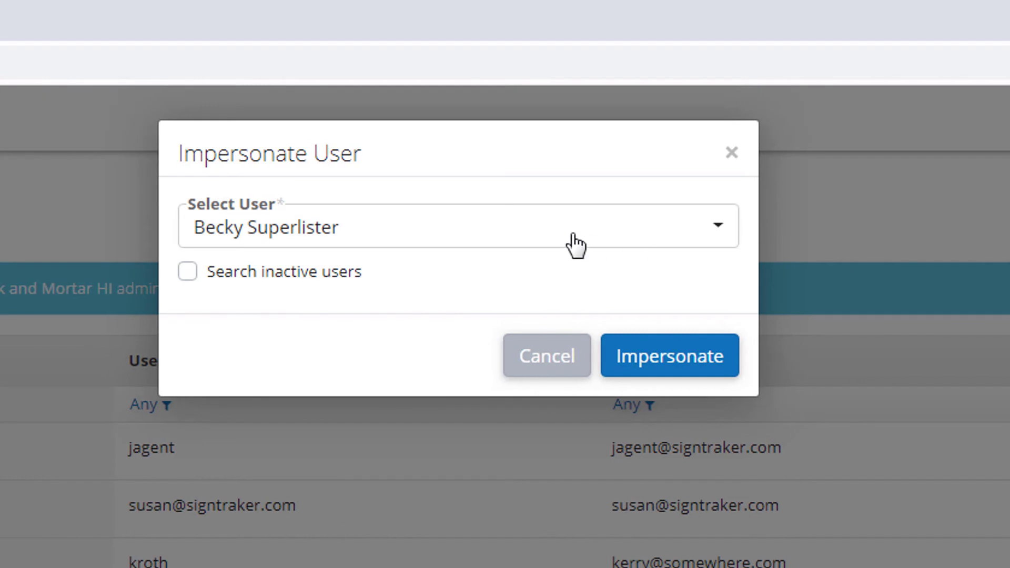
{"action": "left_click", "coordinate": [576, 243]}
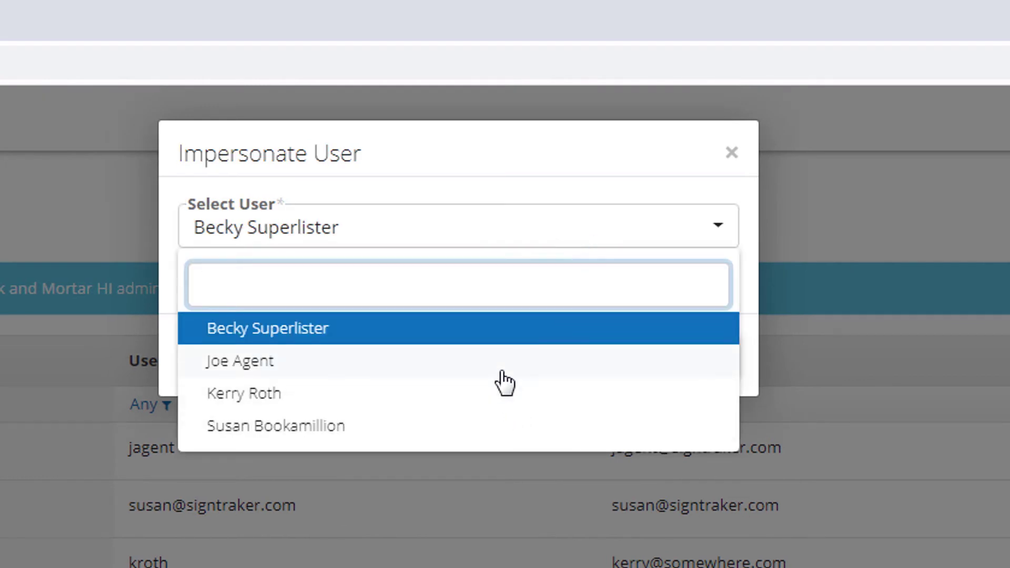
{"action": "left_click", "coordinate": [502, 372]}
{"action": "left_click", "coordinate": [674, 366]}
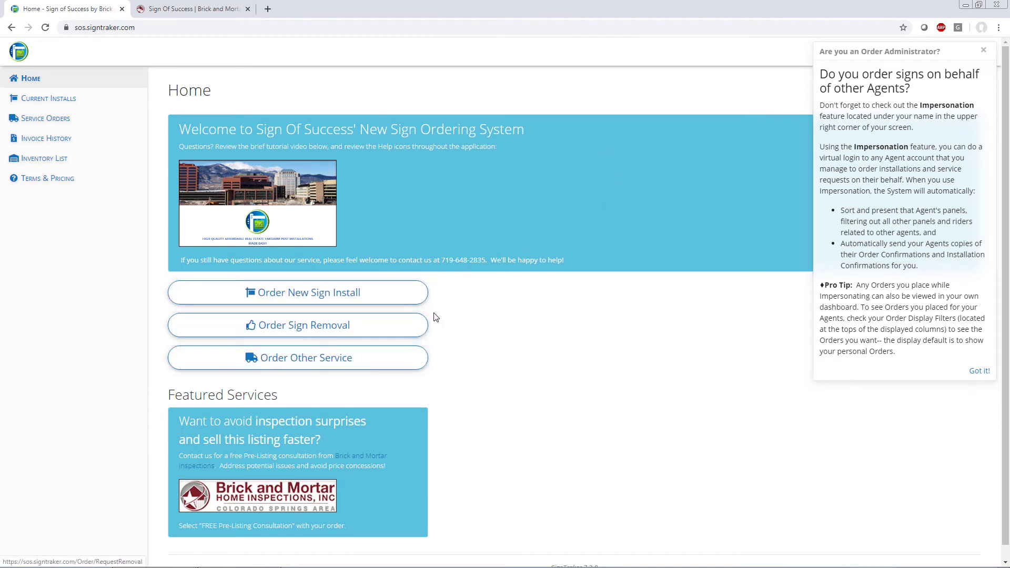
Step: Close the tip, stop impersonating the agent, and dismiss the impersonation tip
{"action": "left_click", "coordinate": [982, 52]}
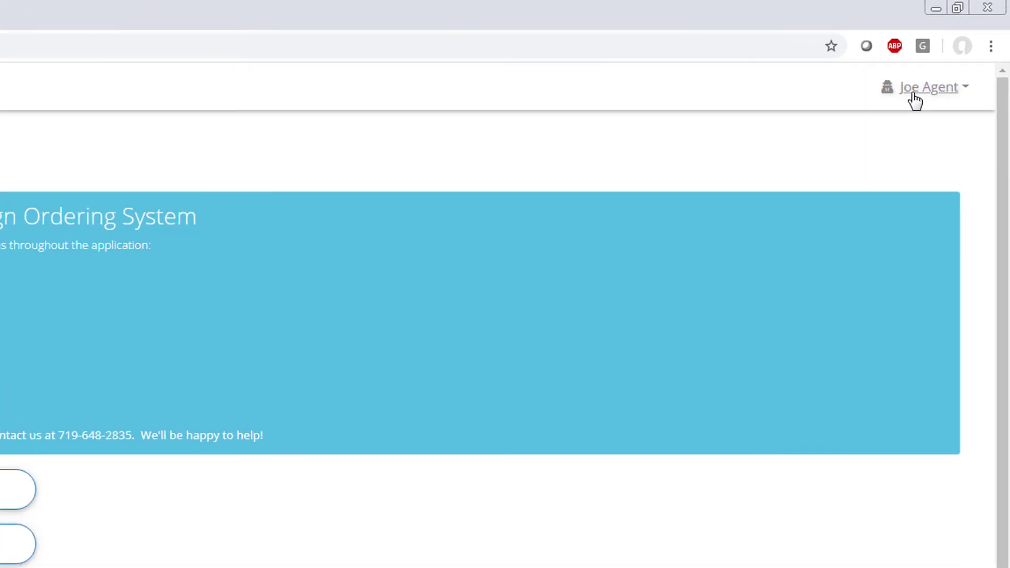
{"action": "left_click", "coordinate": [915, 98]}
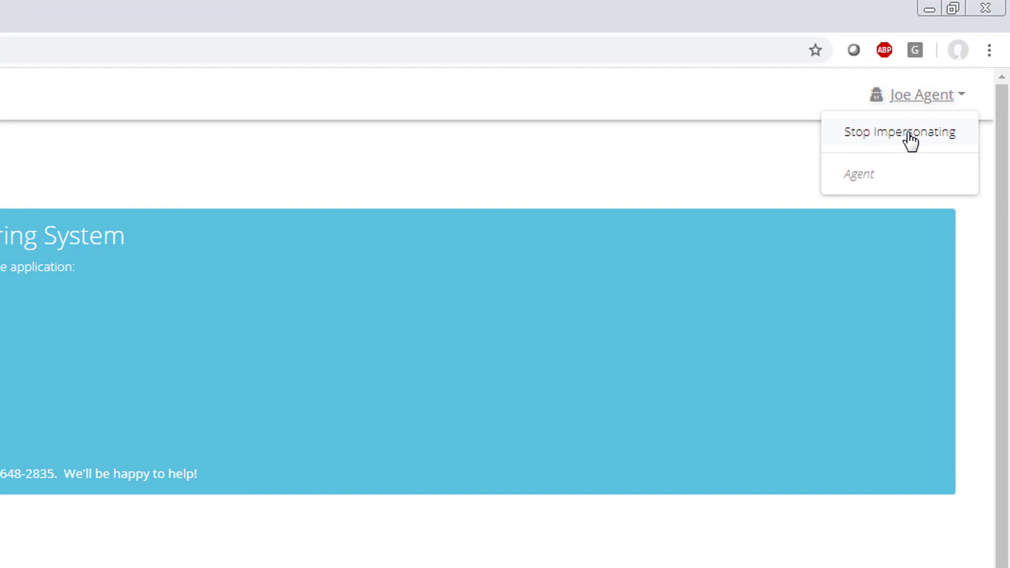
{"action": "left_click", "coordinate": [910, 138]}
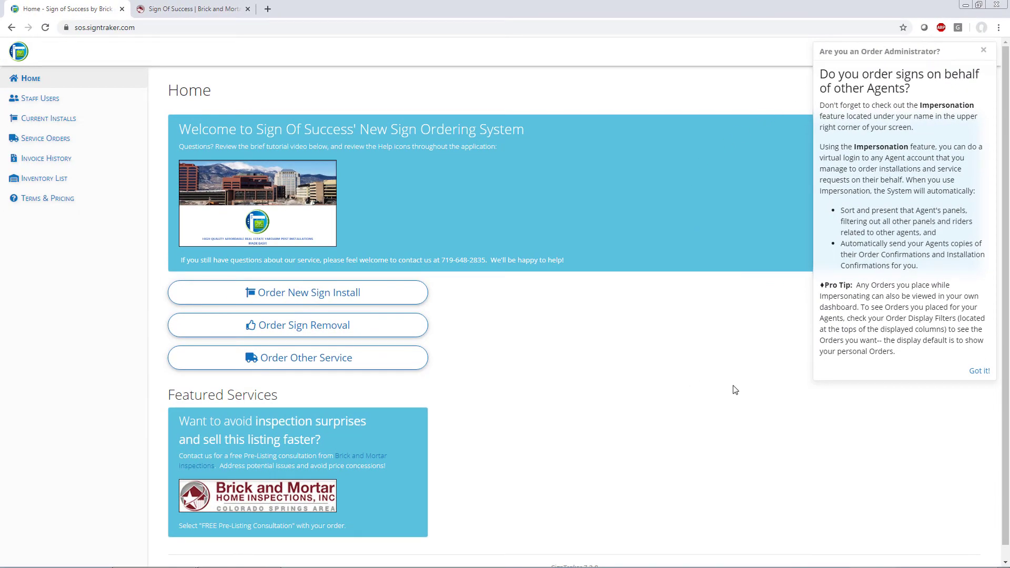
{"action": "left_click", "coordinate": [977, 372]}
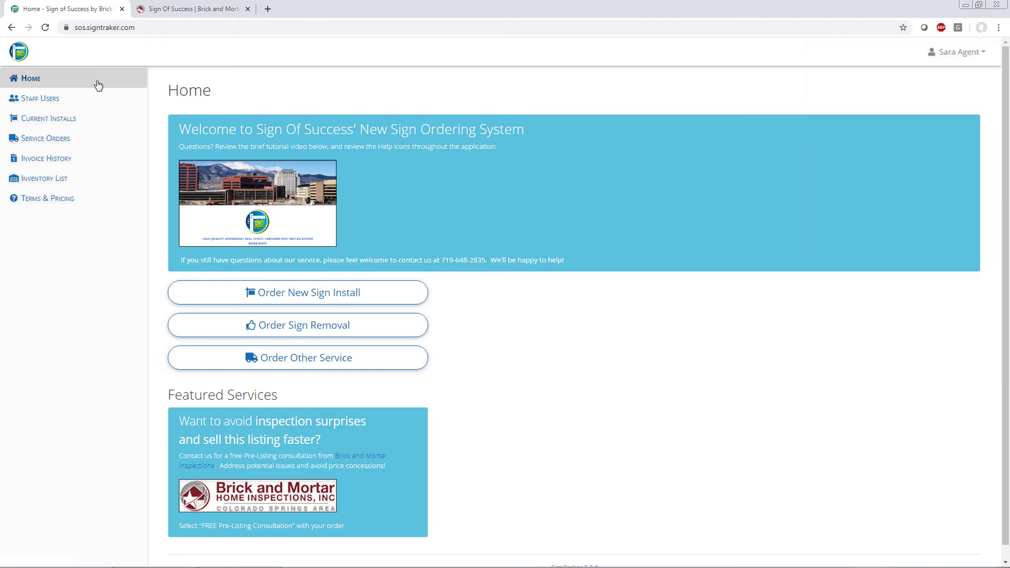
Step: List current installs for all staff using Select All in the Staff filter
{"action": "left_click", "coordinate": [49, 119]}
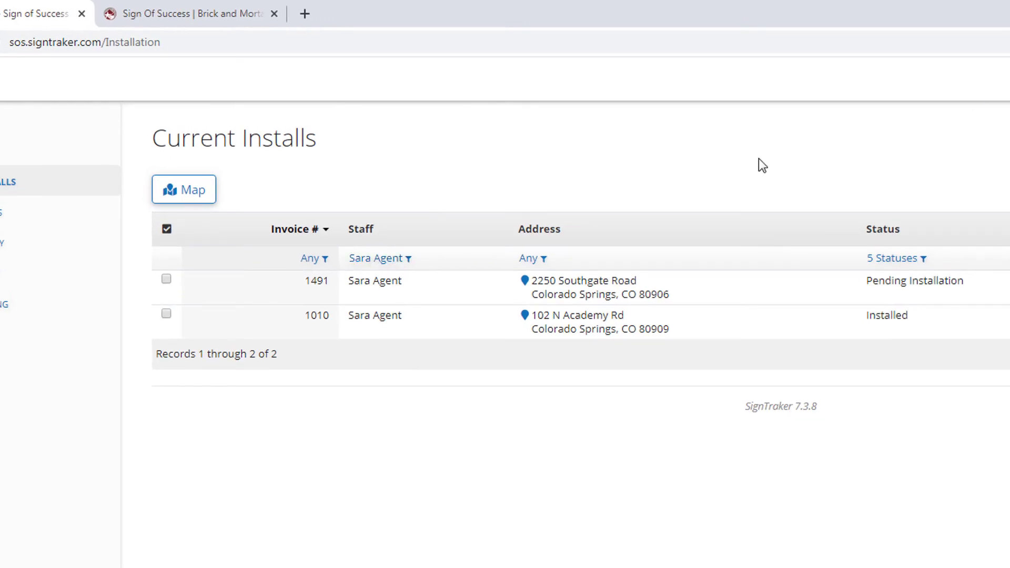
{"action": "left_click", "coordinate": [410, 258]}
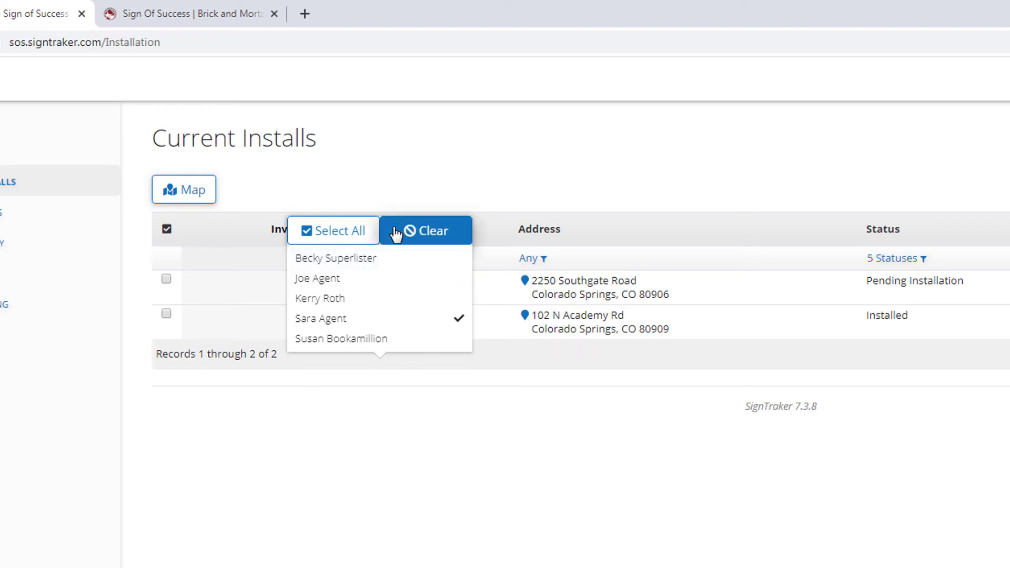
{"action": "left_click", "coordinate": [356, 235]}
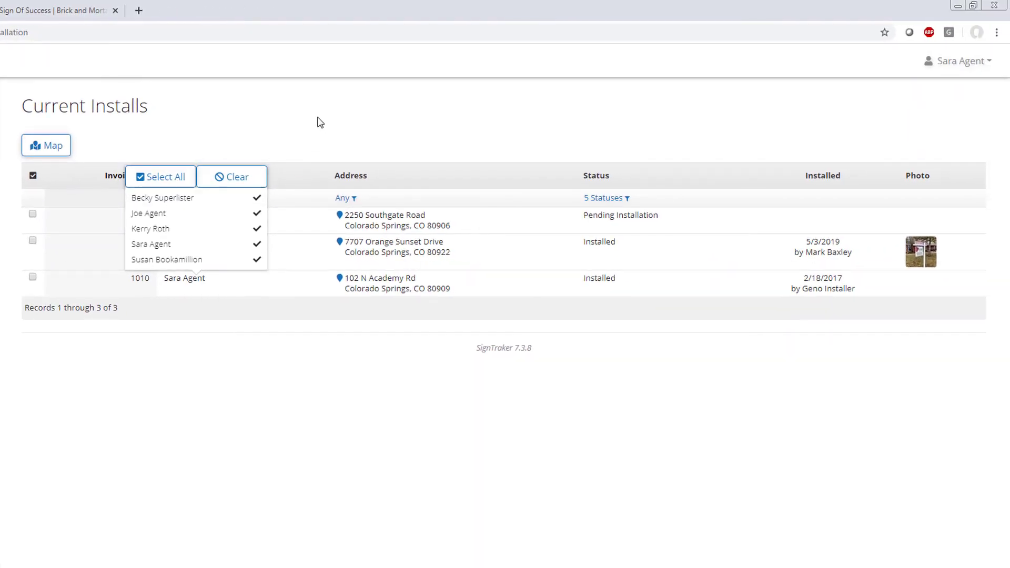
{"action": "left_click", "coordinate": [323, 107]}
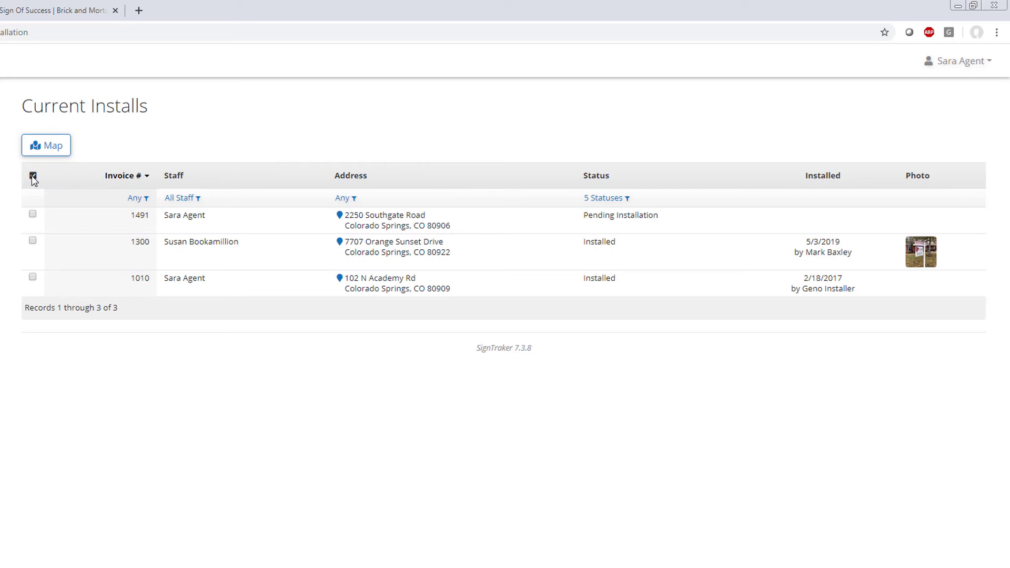
Step: Map the installs and view Install #1010's details from the middle pin
{"action": "left_click", "coordinate": [47, 152]}
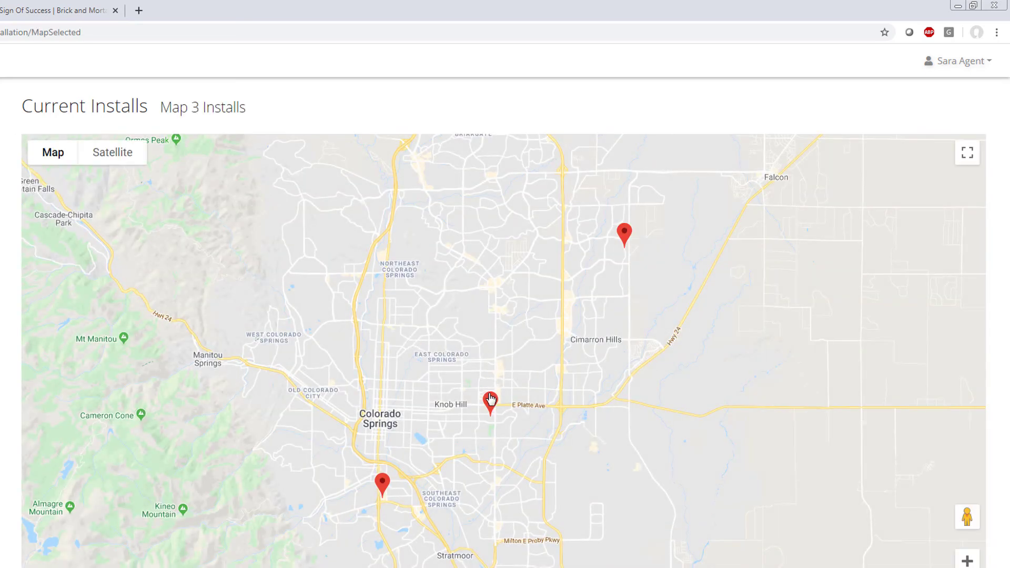
{"action": "left_click", "coordinate": [490, 400]}
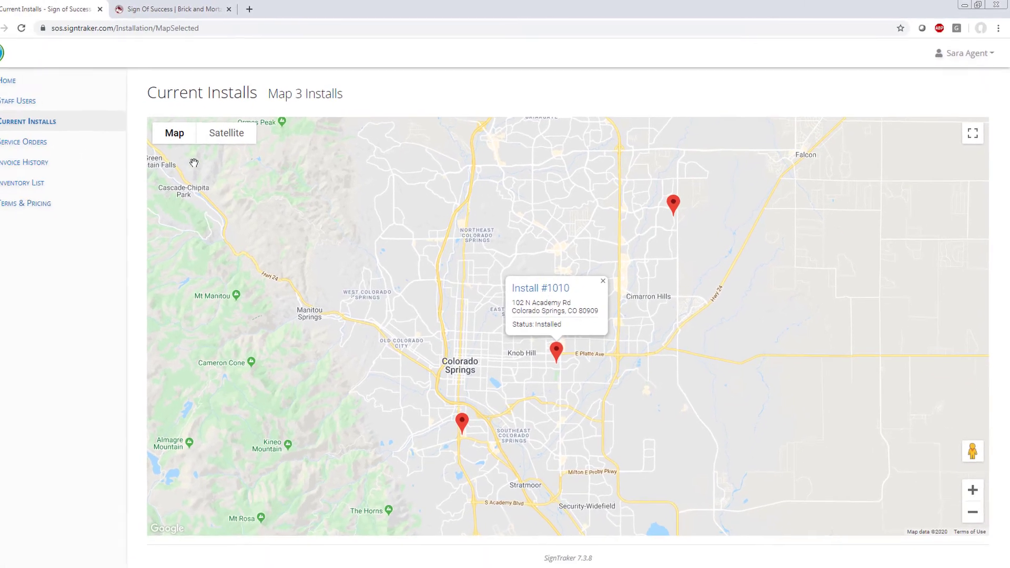
{"action": "left_click", "coordinate": [53, 147]}
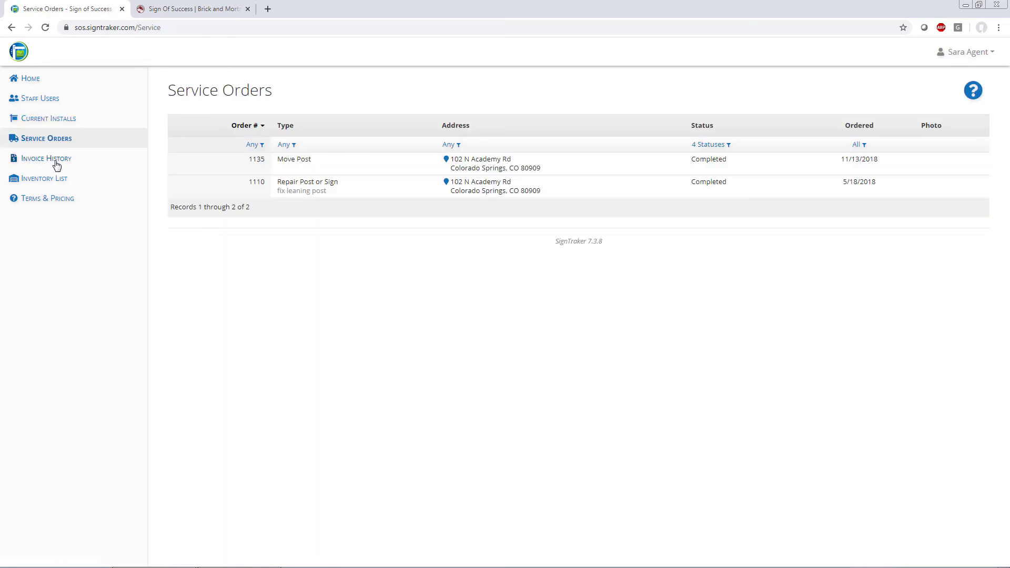
Step: Filter the invoice history to invoice dates 01/01/2019 through 12/31/2019
{"action": "left_click", "coordinate": [59, 165]}
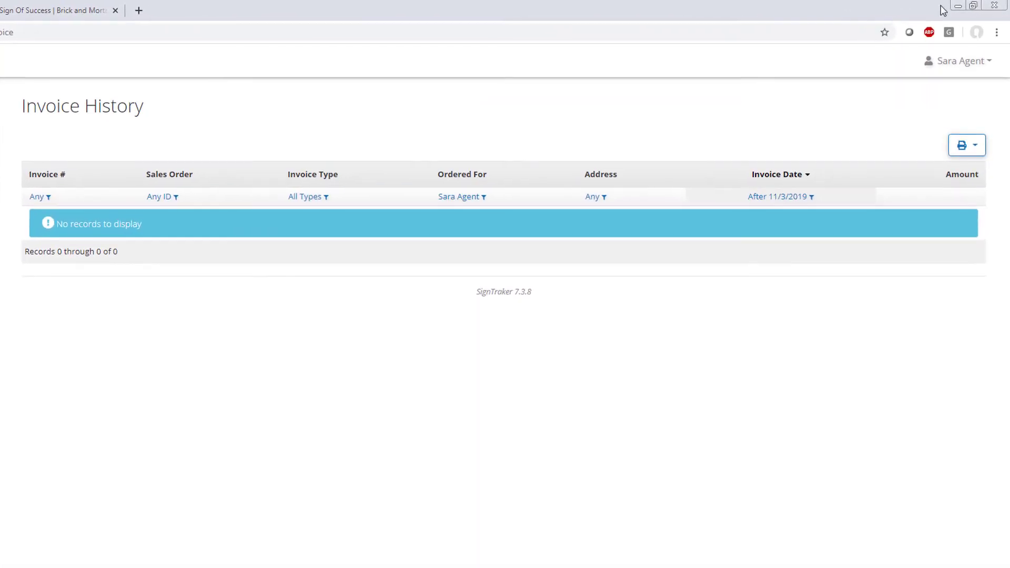
{"action": "left_click", "coordinate": [772, 200]}
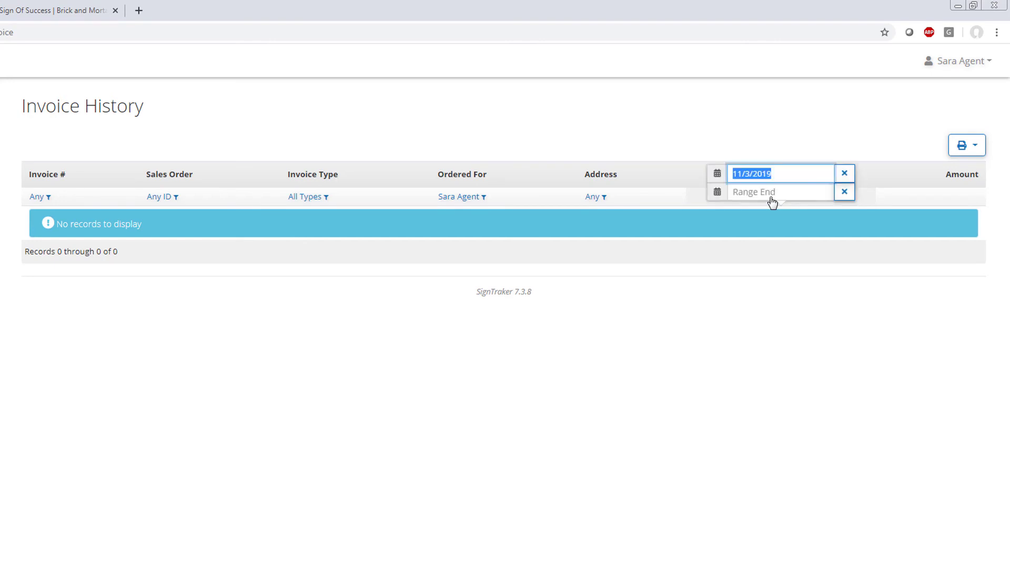
{"action": "type", "text": "01/01/"}
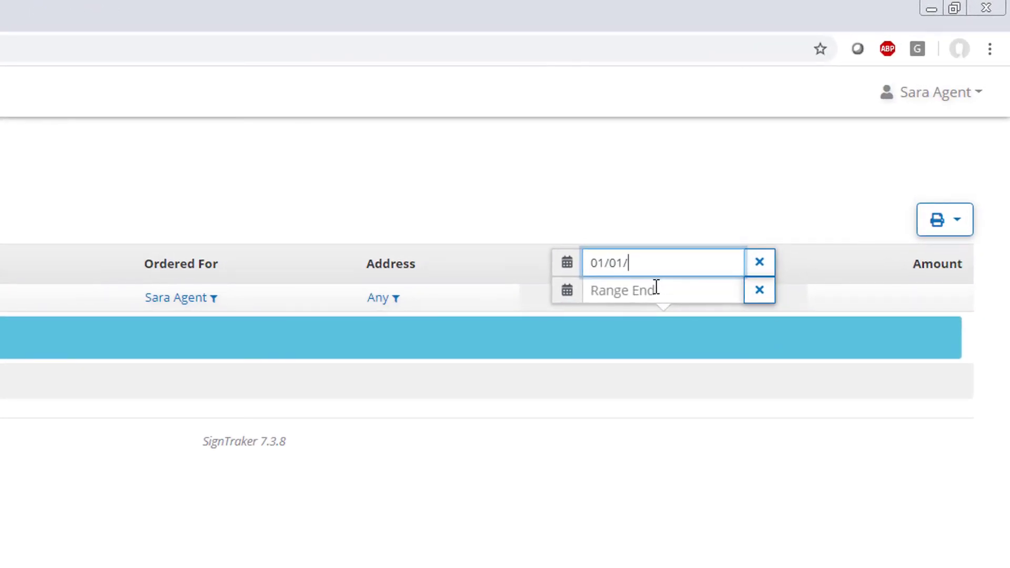
{"action": "type", "text": "2019"}
{"action": "key", "text": "Tab"}
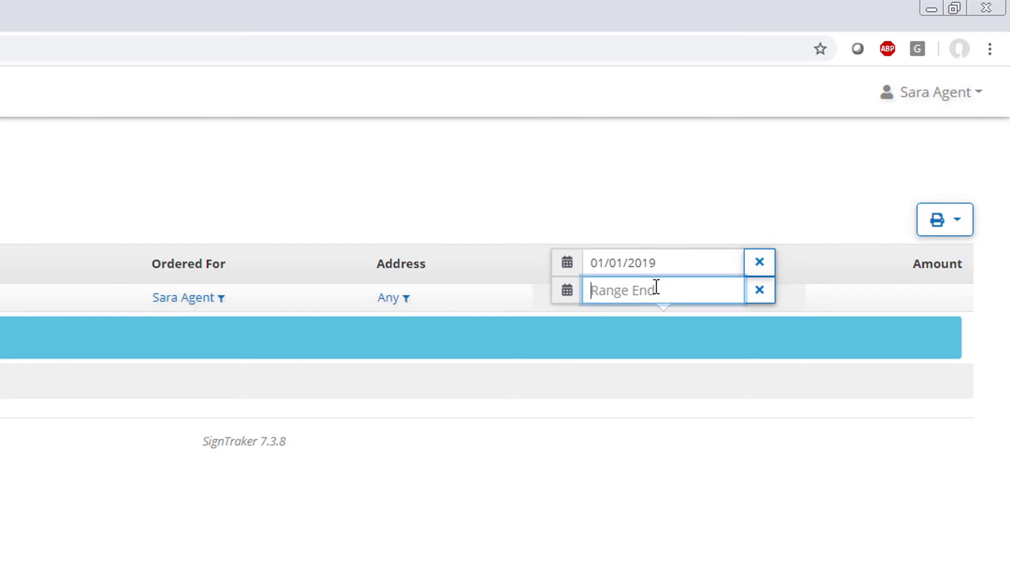
{"action": "type", "text": "12/31/"}
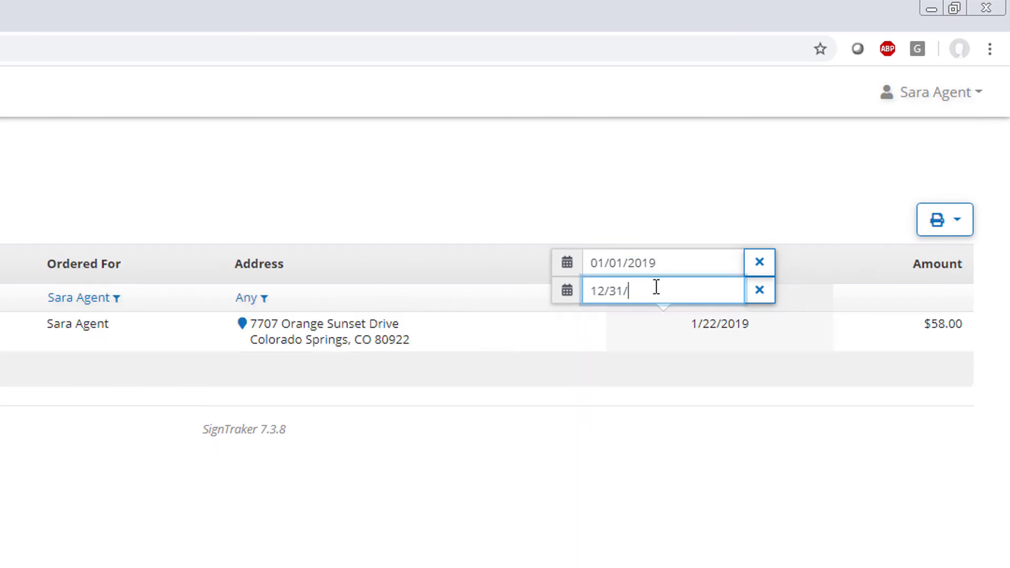
{"action": "type", "text": "2019"}
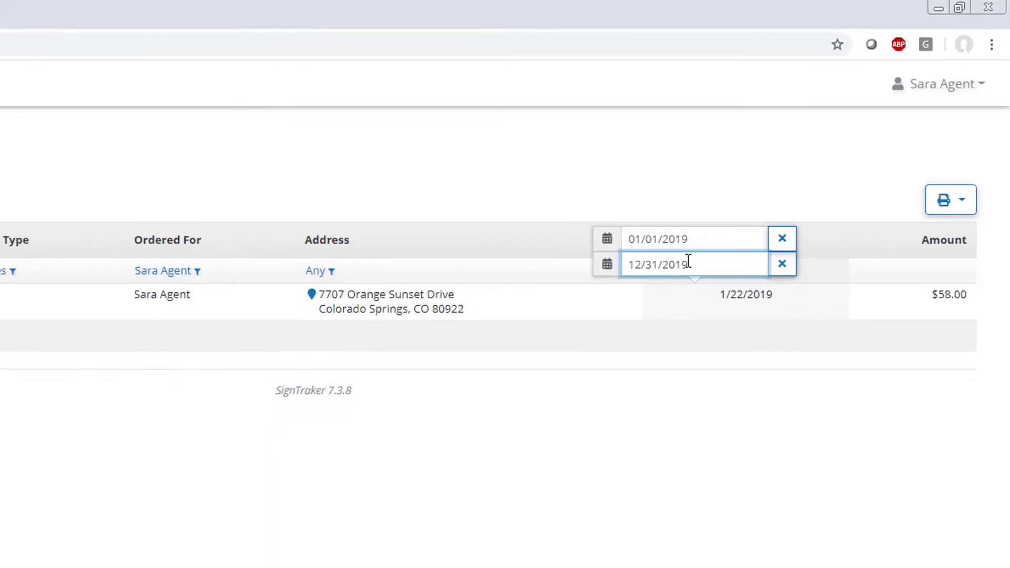
{"action": "key", "text": "Return"}
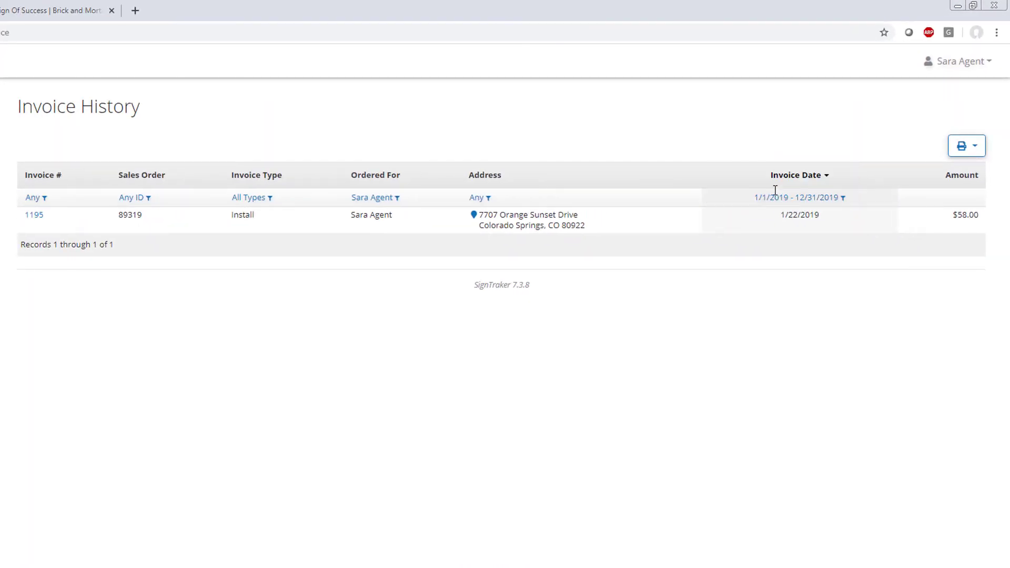
Step: Set Ordered For to all staff and check the print/export options
{"action": "left_click", "coordinate": [387, 199]}
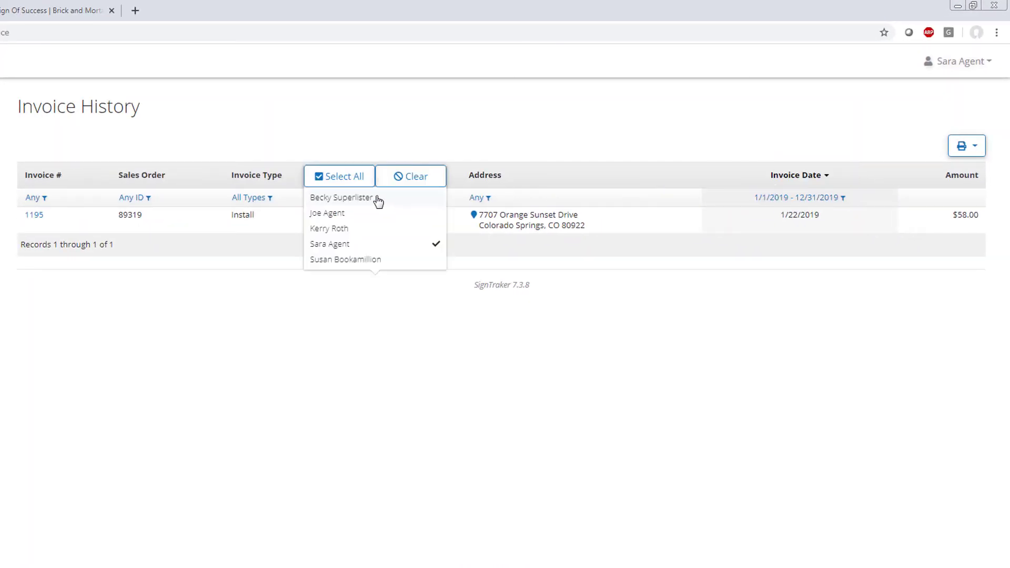
{"action": "left_click", "coordinate": [350, 180]}
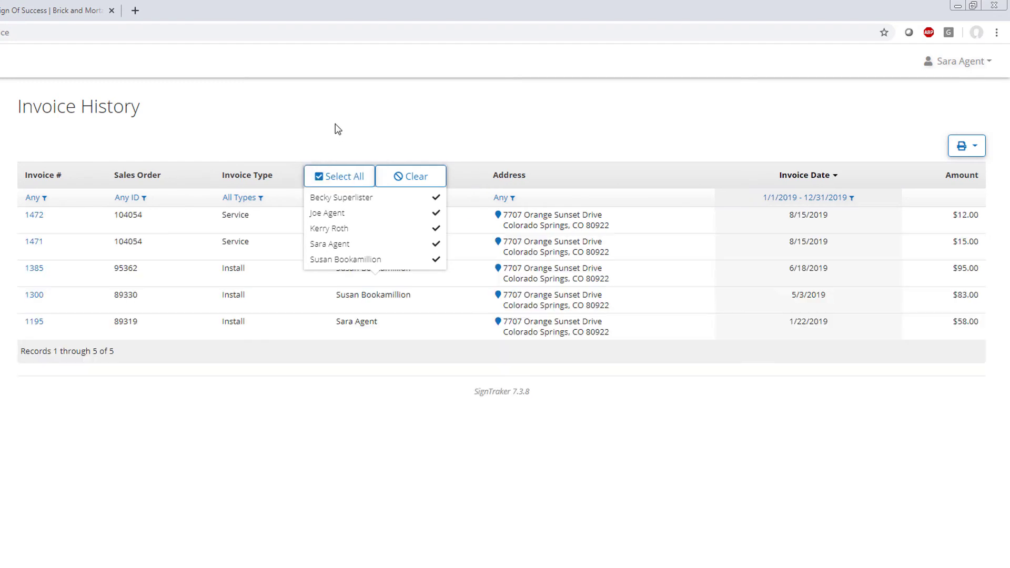
{"action": "left_click", "coordinate": [338, 129]}
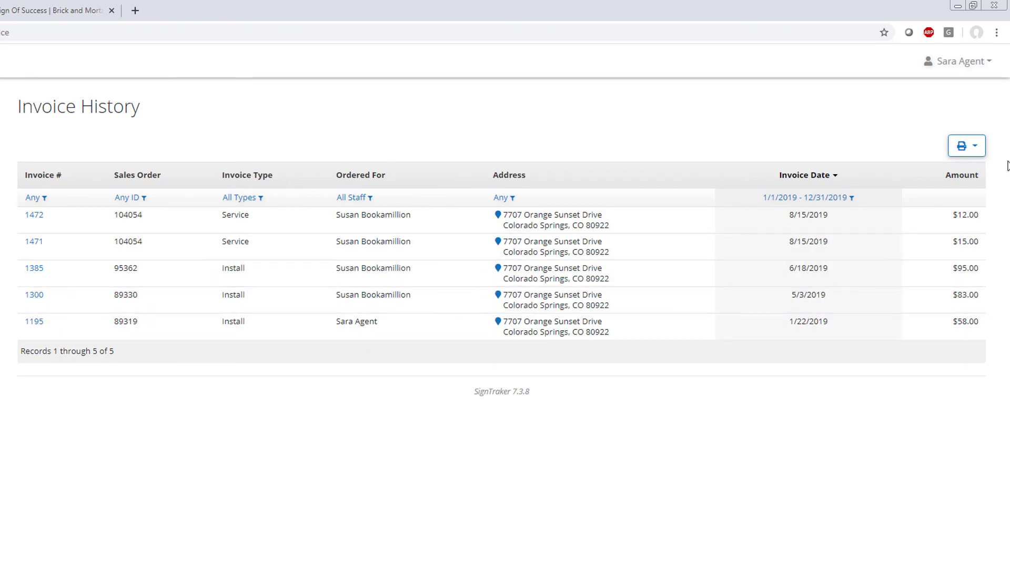
{"action": "left_click", "coordinate": [972, 152]}
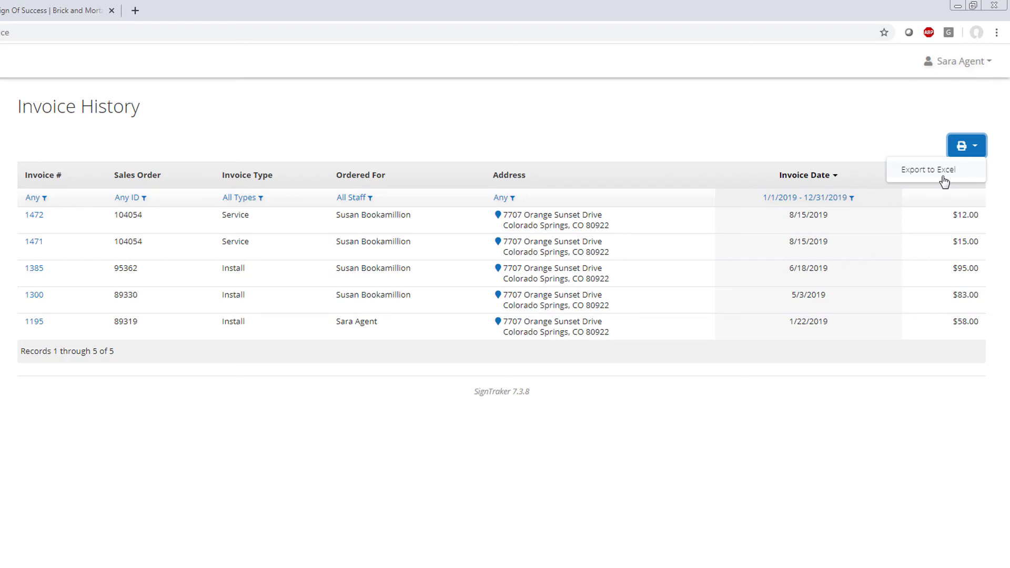
{"action": "left_click", "coordinate": [210, 120]}
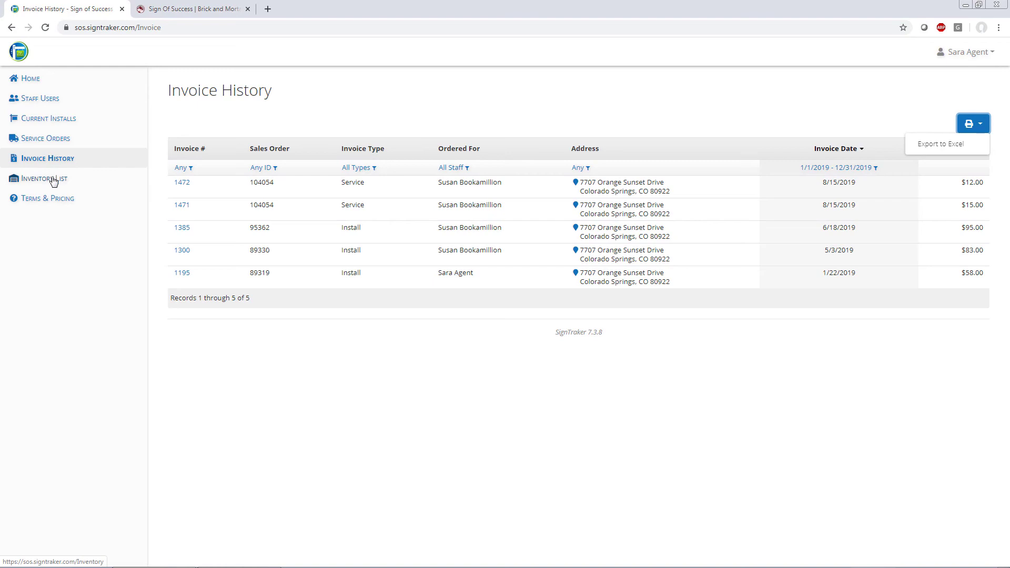
{"action": "left_click", "coordinate": [53, 179]}
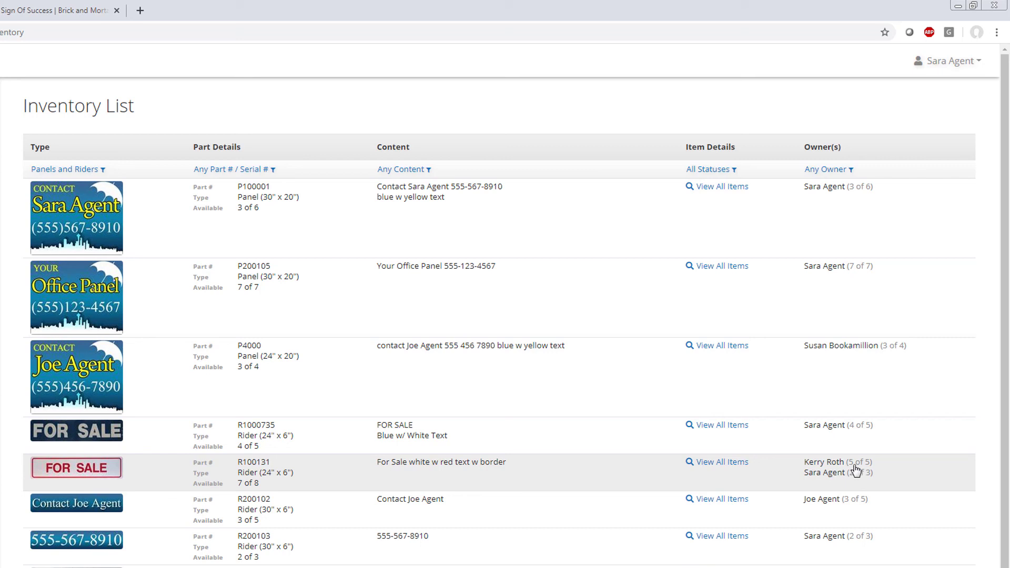
{"action": "left_click", "coordinate": [733, 470]}
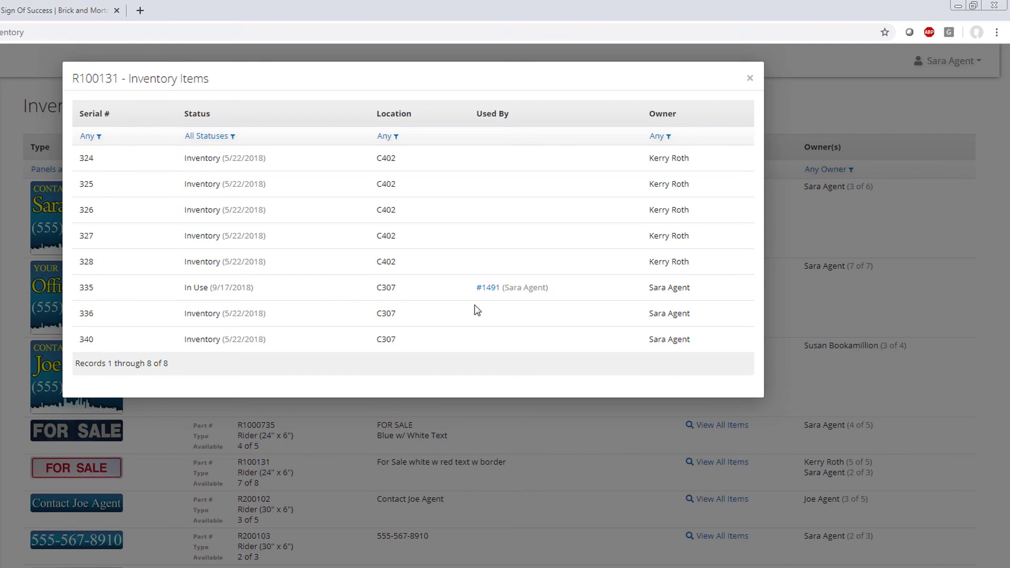
{"action": "left_click", "coordinate": [488, 287]}
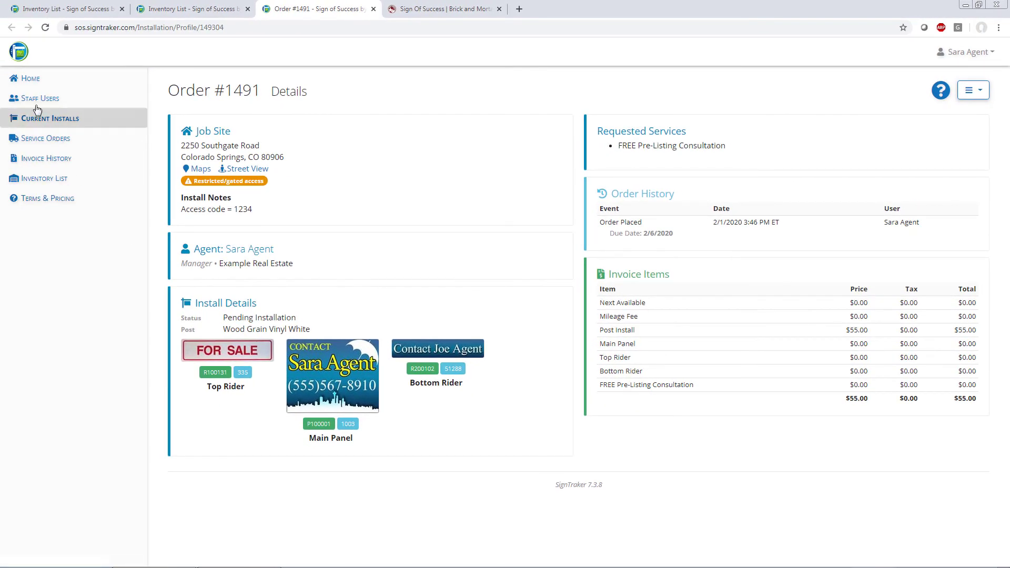
{"action": "left_click", "coordinate": [25, 84]}
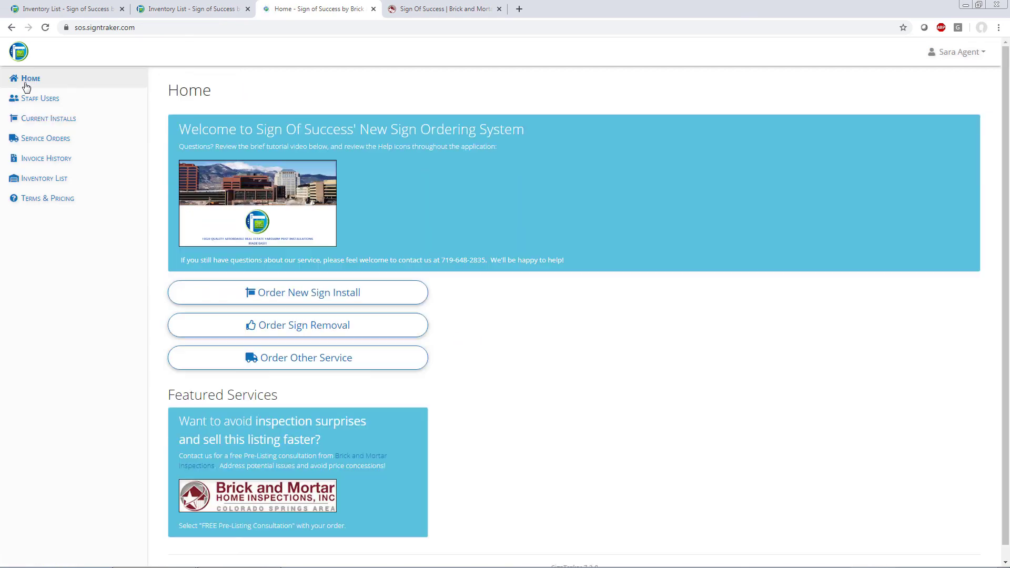